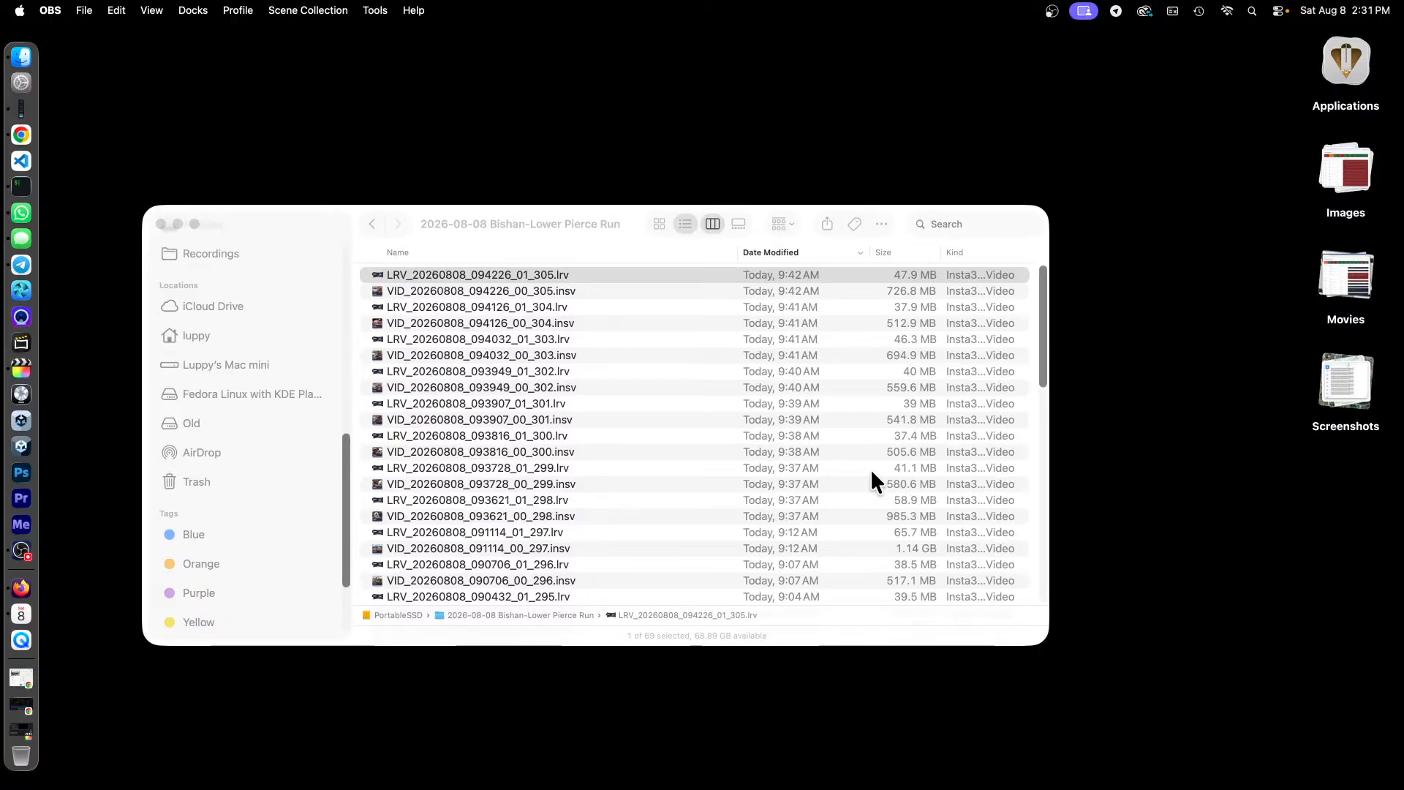
- Look through the Insta360 video files in the 2026-08-08 Bishan-Lower Pierce Run folder
click(185, 211)
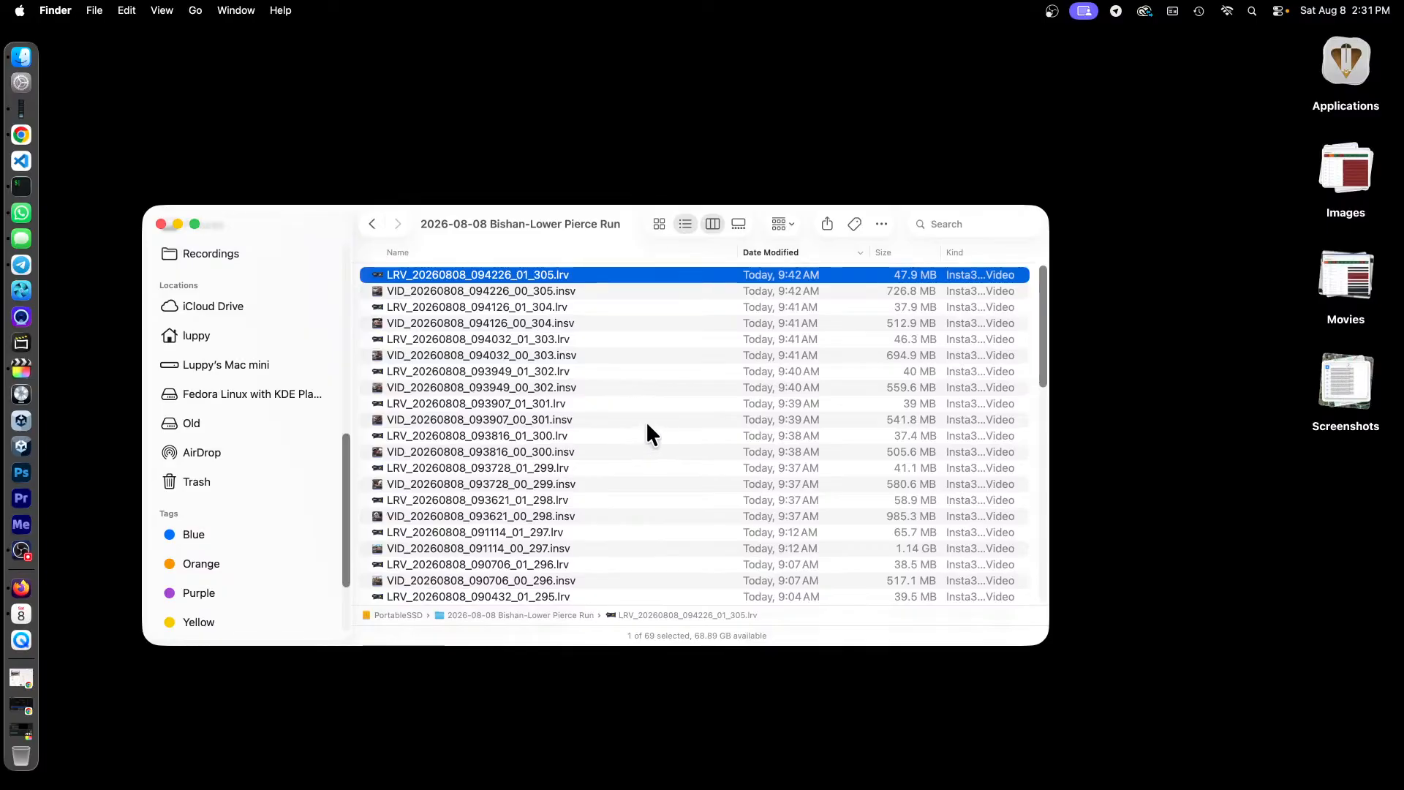
scroll(530, 436, down, 10)
scroll(530, 437, up, 10)
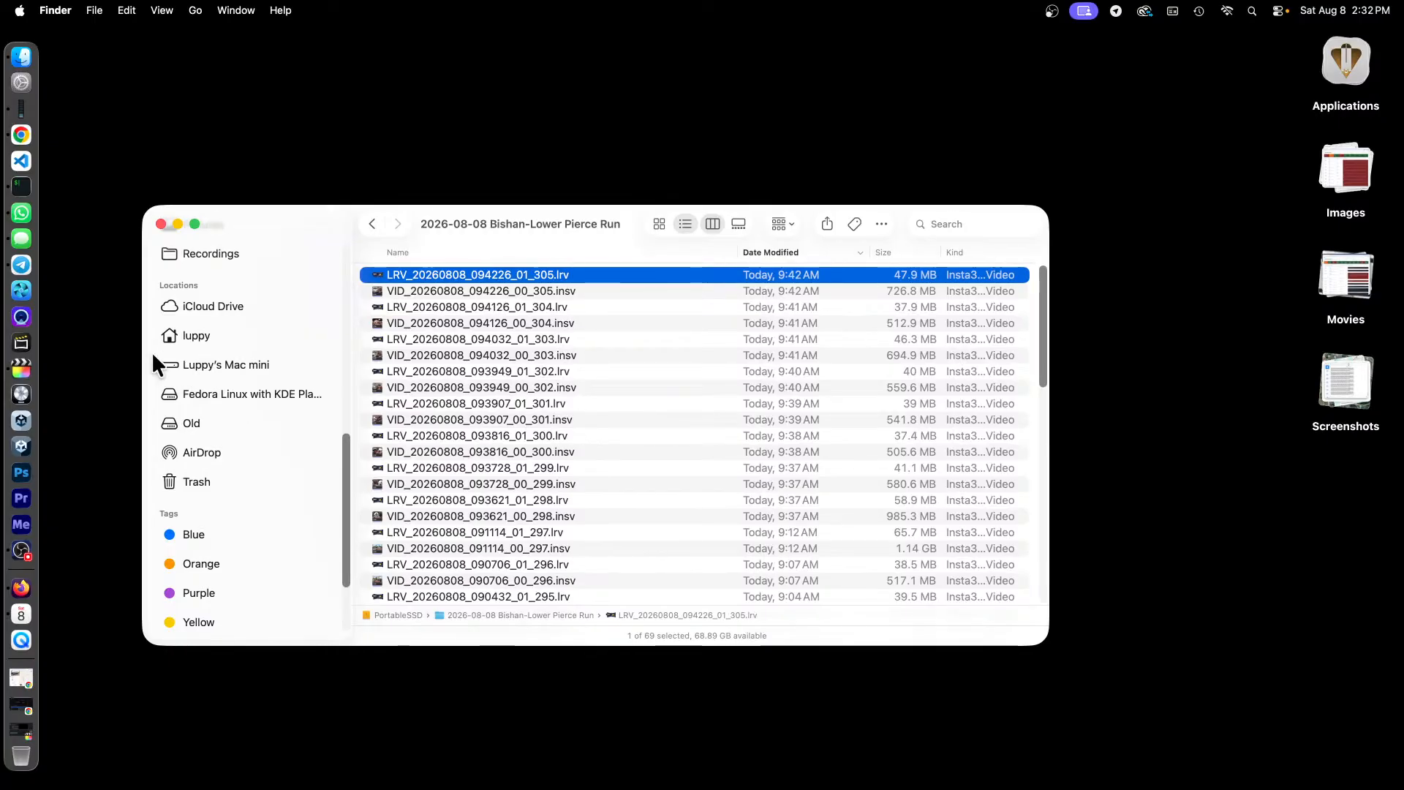
- Switch to Insta360 Studio and create a new project with the 2:1 (360° Panorama) ratio
click(25, 347)
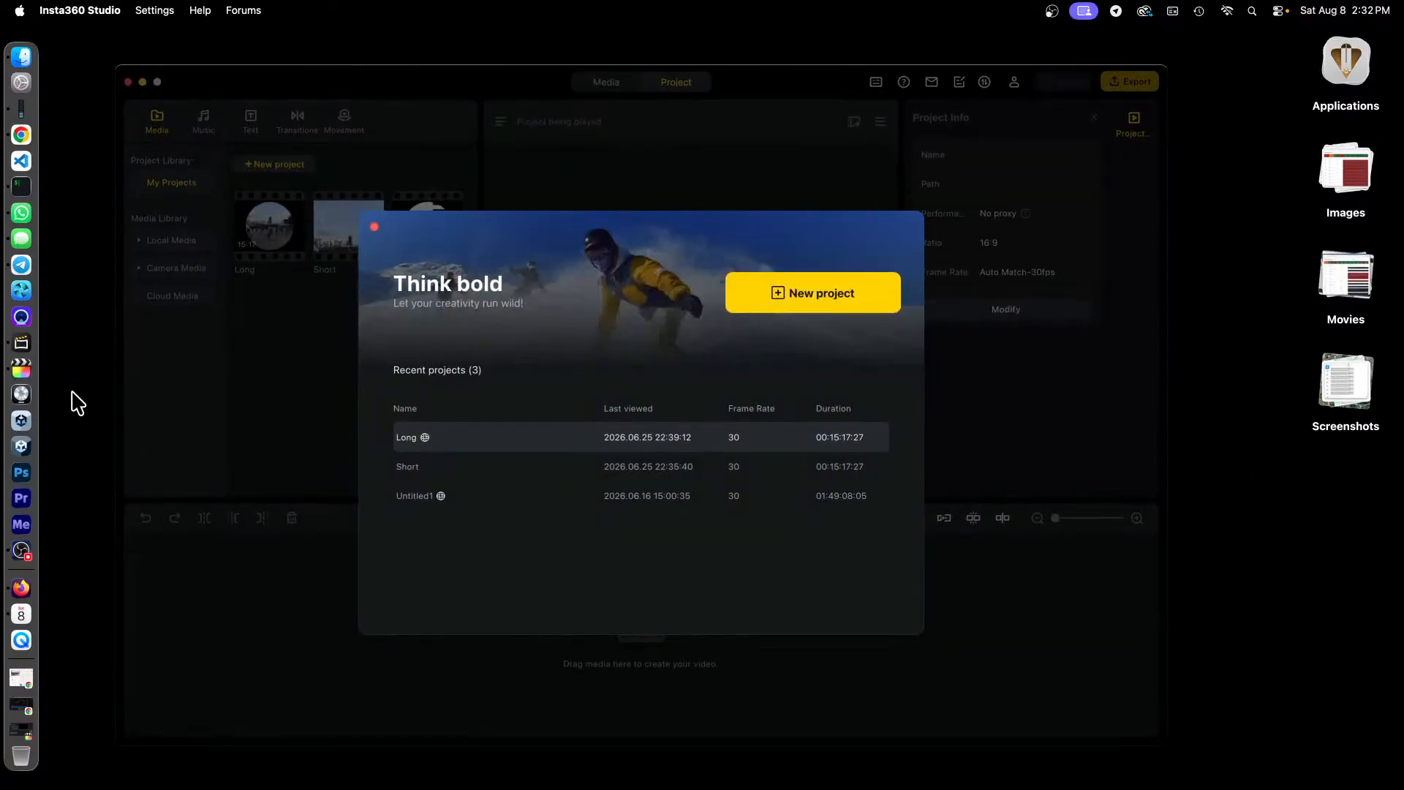
click(806, 303)
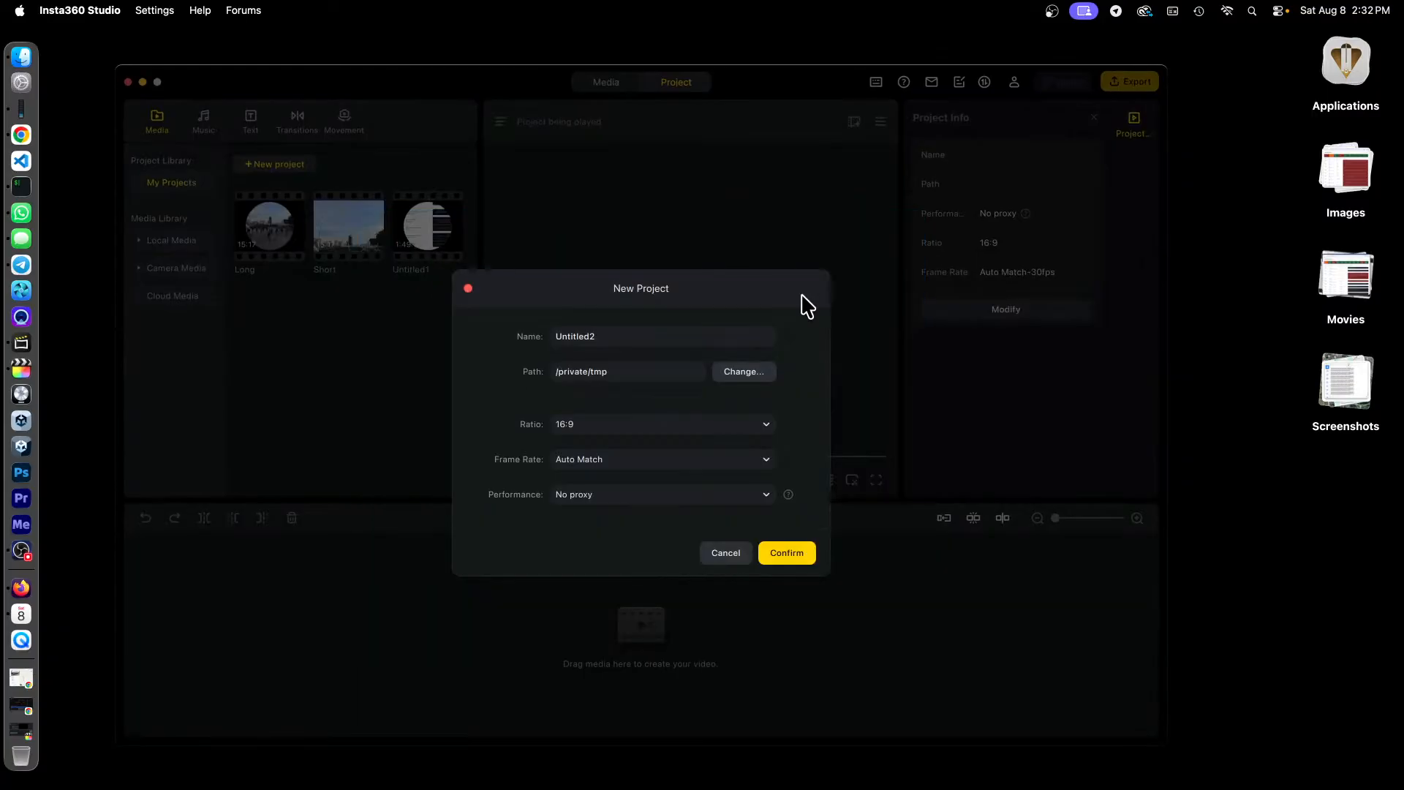
click(761, 428)
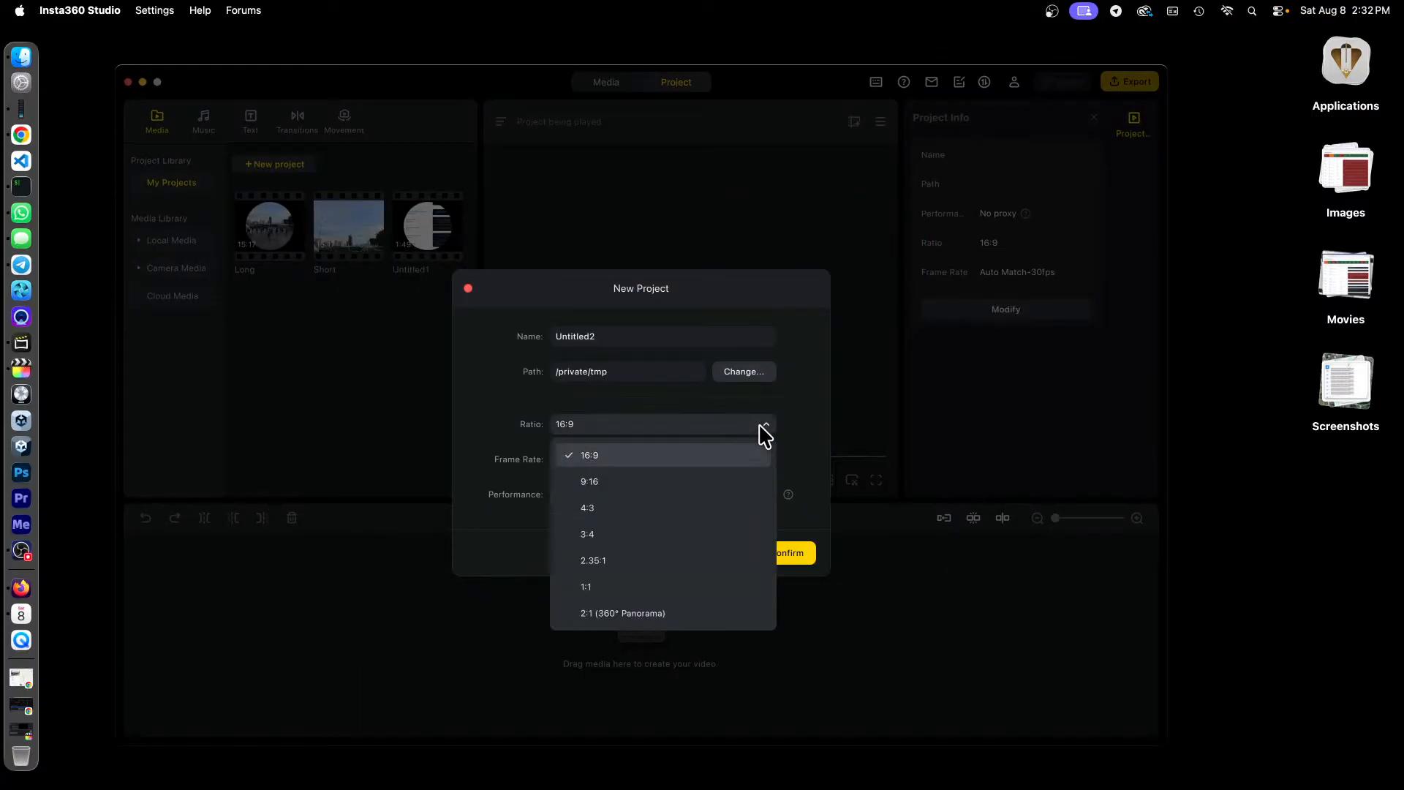
click(683, 622)
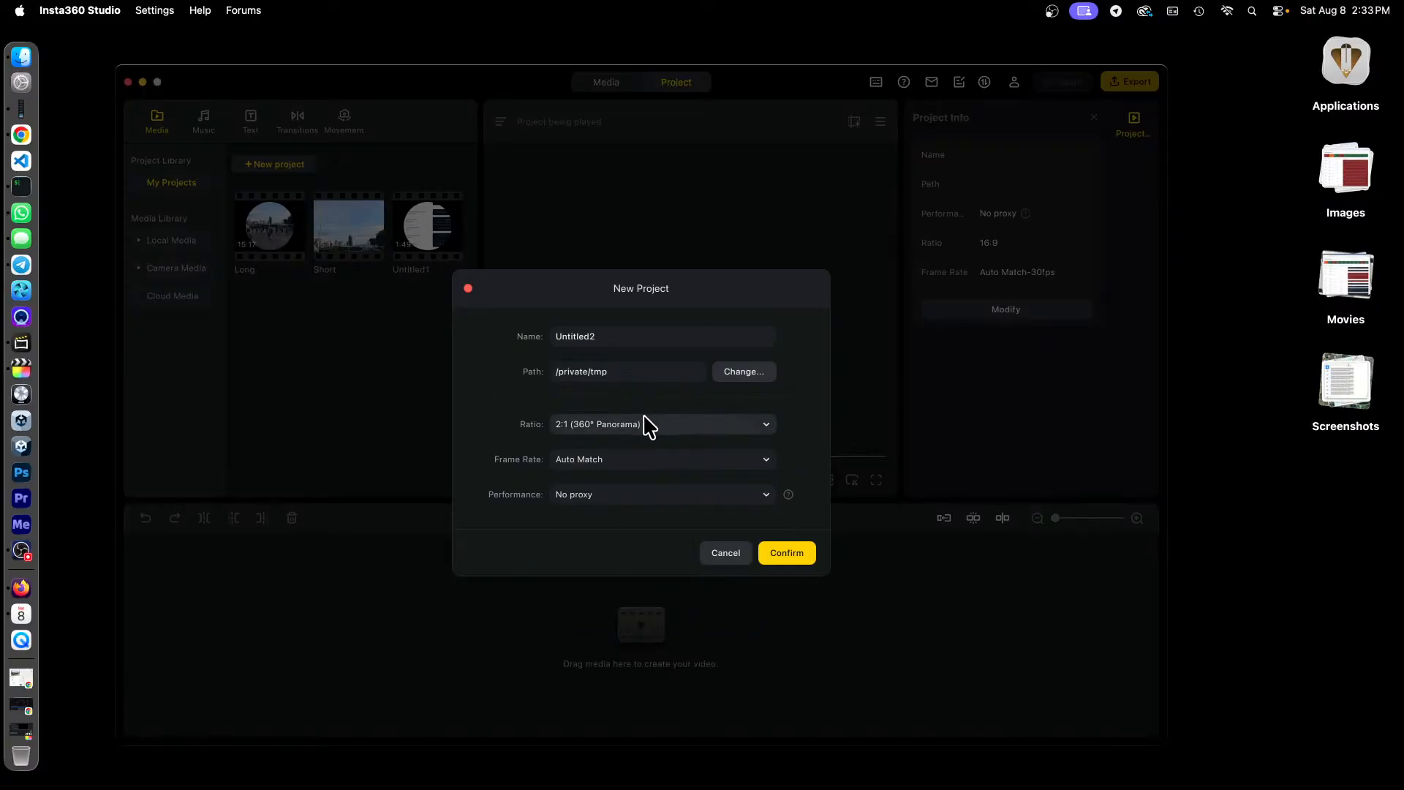
click(787, 554)
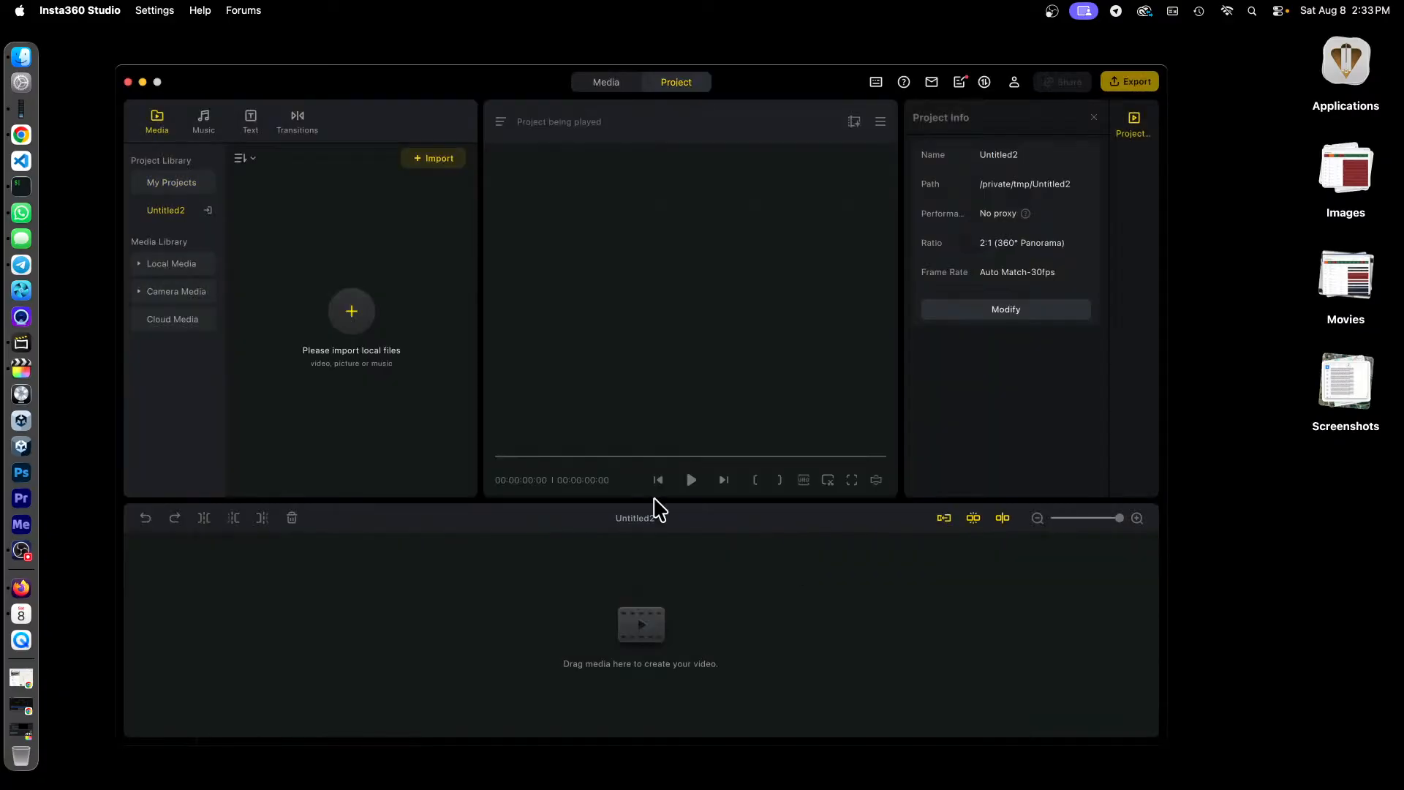
- Start importing local files, open the 2026-08-08 Bishan-Lower Pierce Run folder on PortableSSD and sort its files by name
click(346, 313)
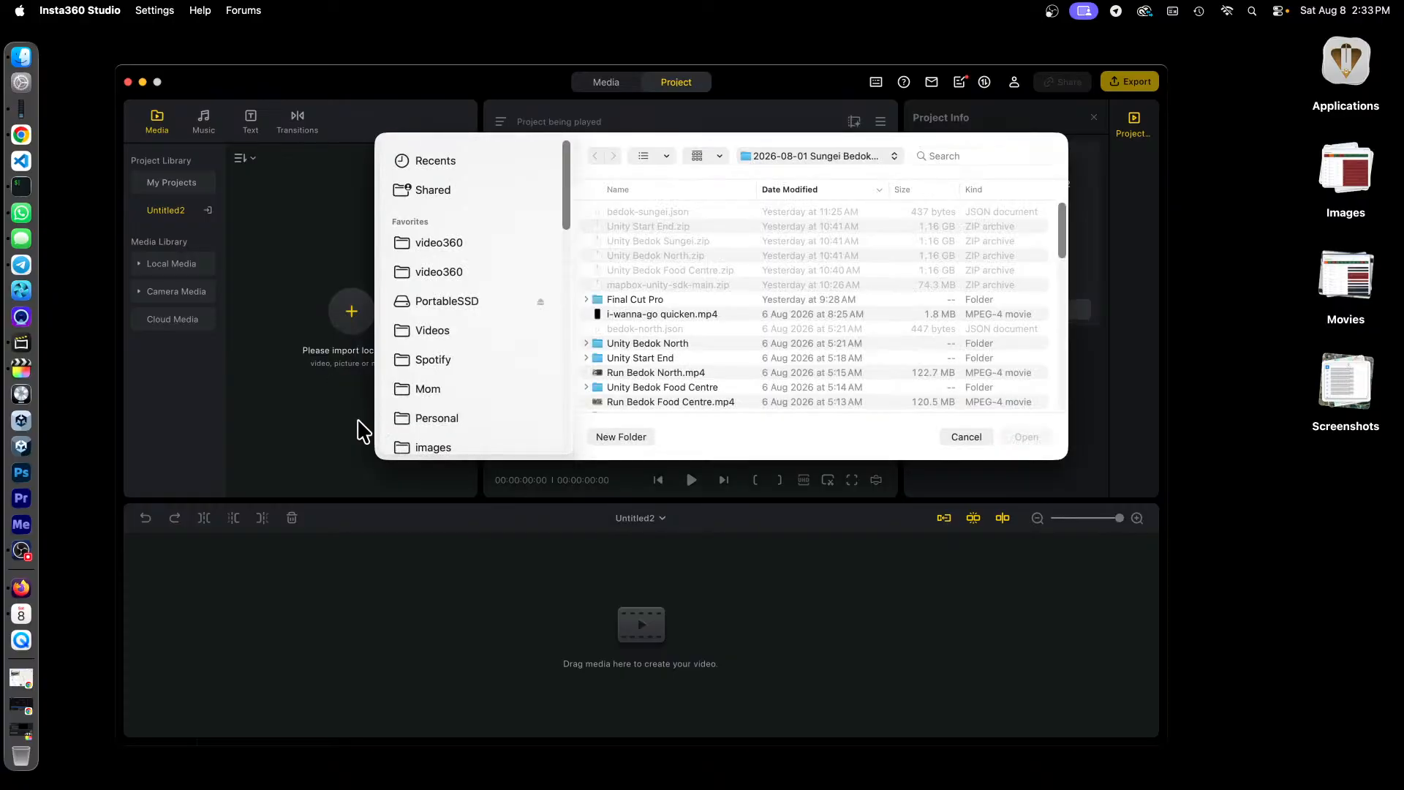
click(454, 298)
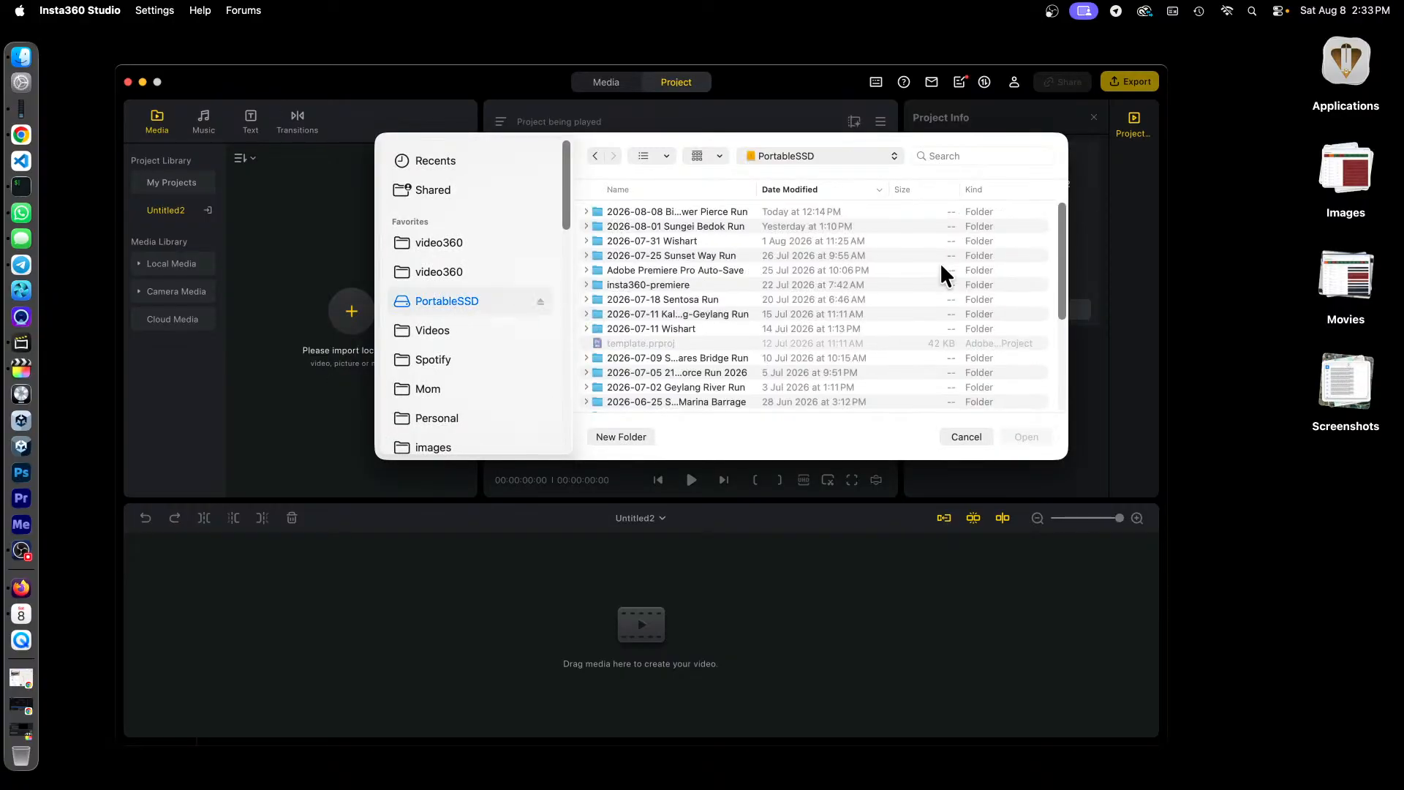
double_click(715, 211)
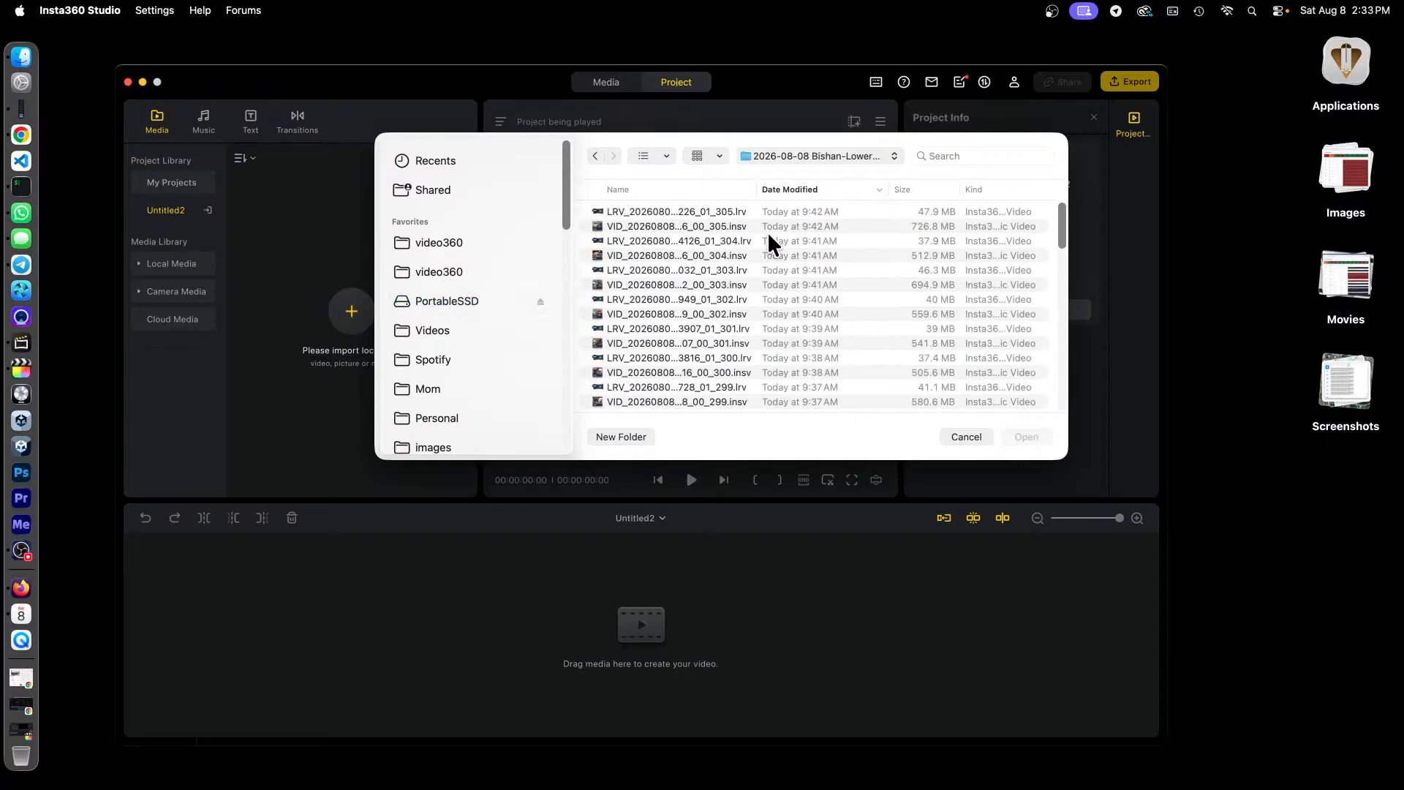
click(717, 189)
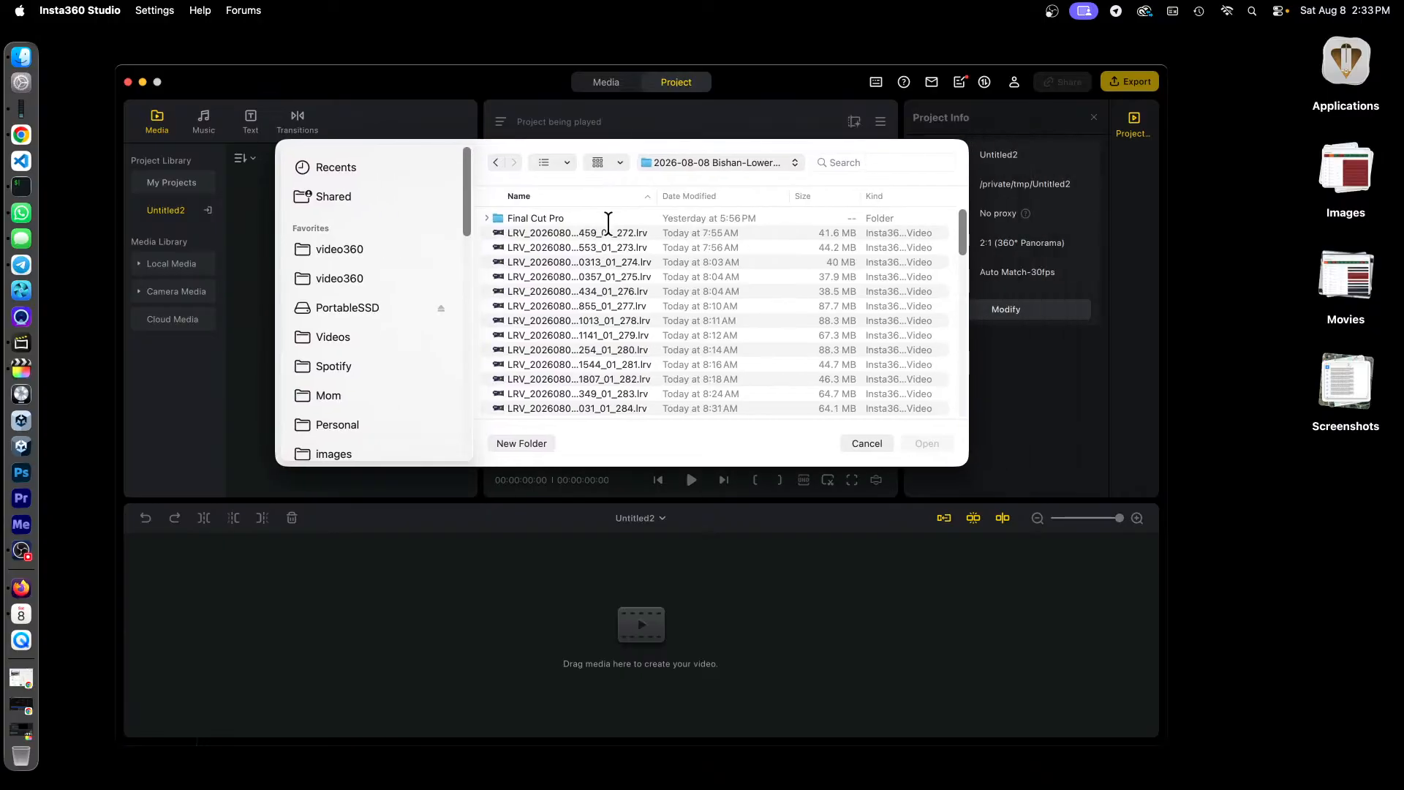
- Select all the VID .insv files from number 272 through 305 and import them into the project
scroll(585, 288, down, 15)
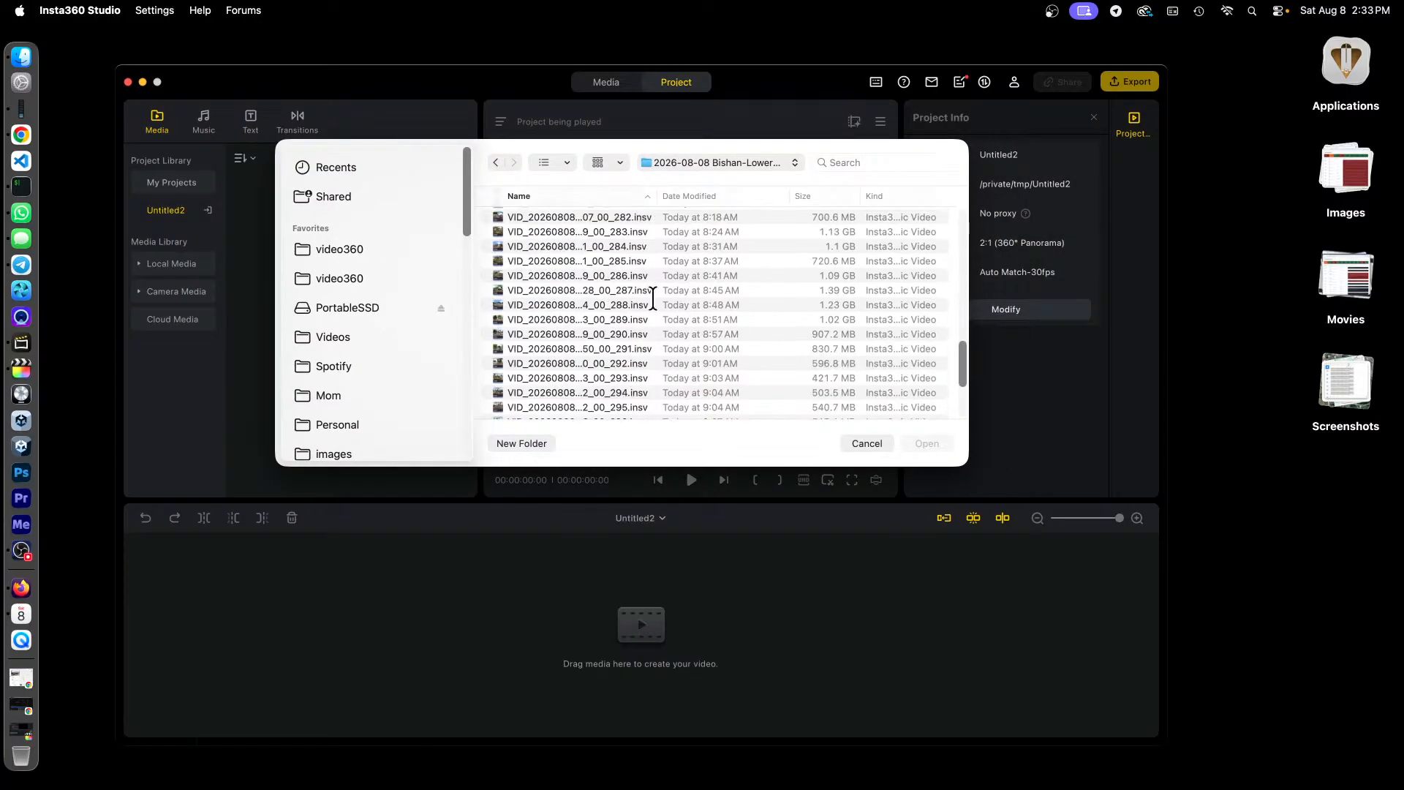
scroll(653, 298, up, 10)
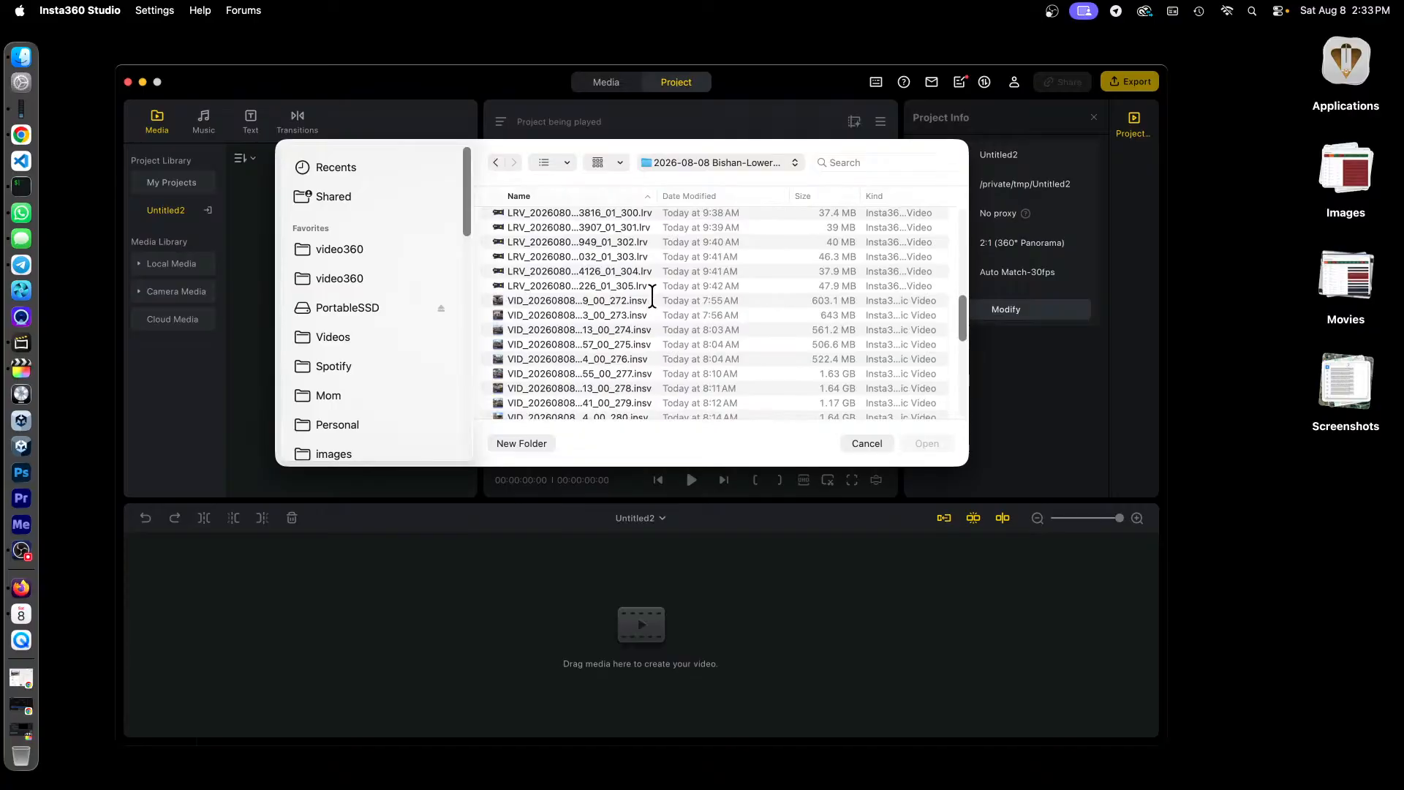
click(631, 300)
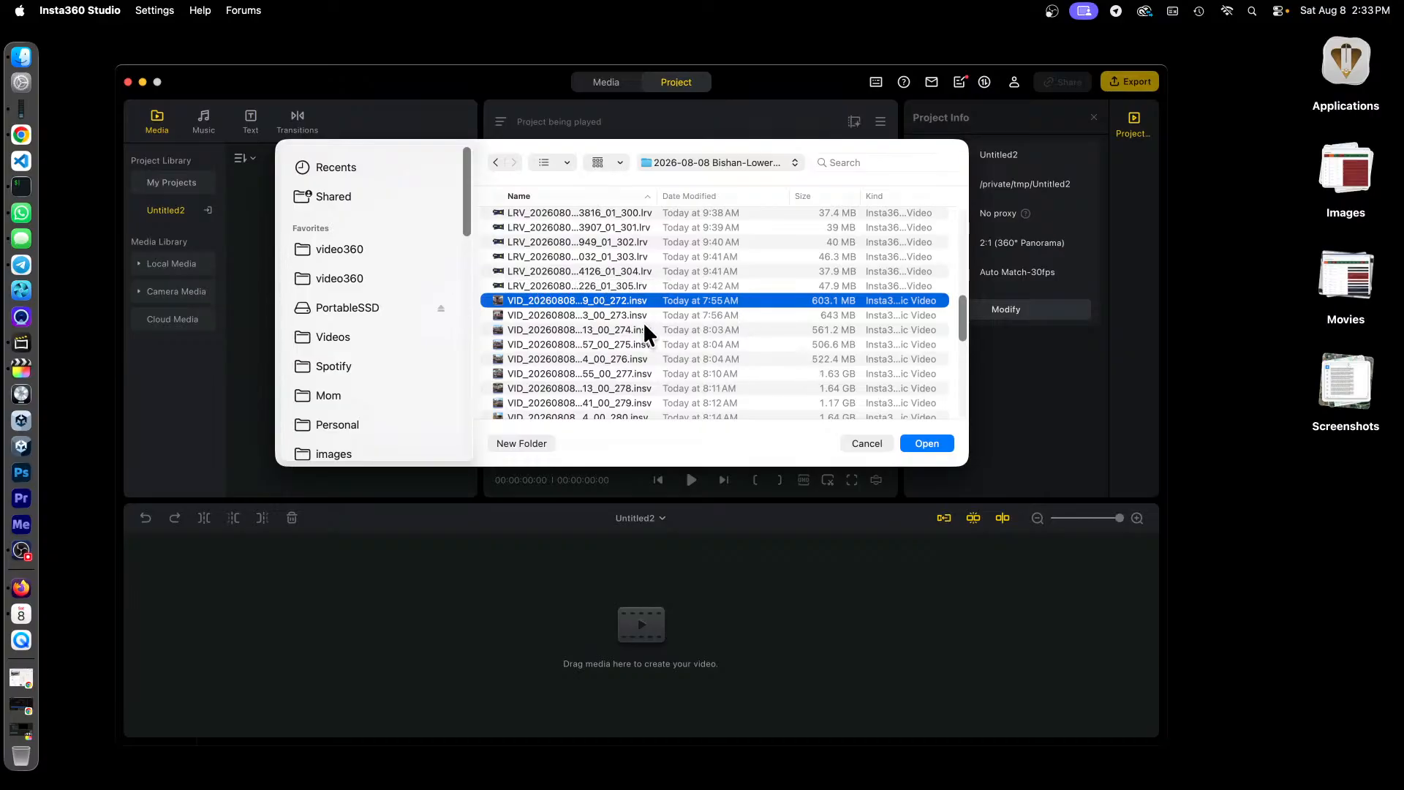
scroll(673, 289, down, 5)
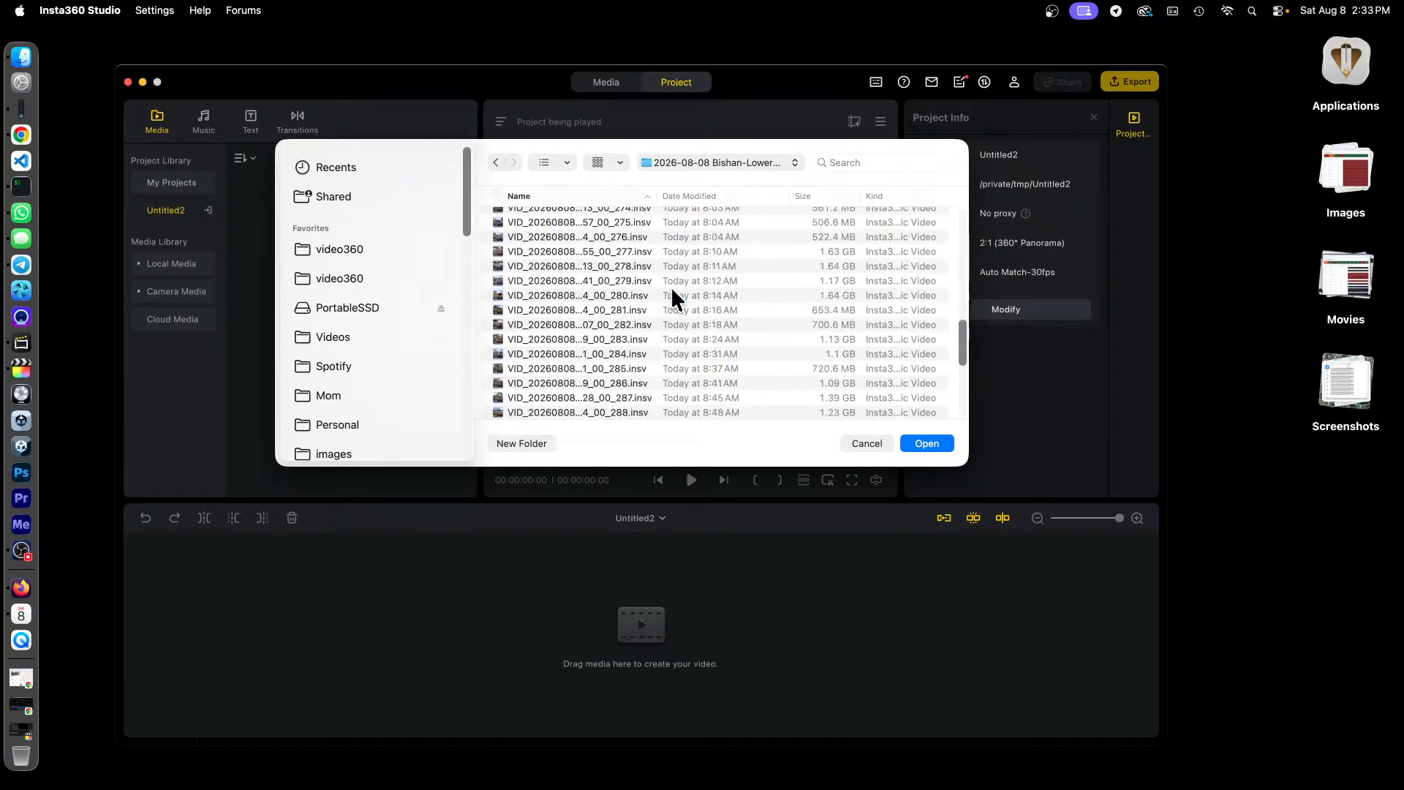
scroll(670, 288, up, 6)
scroll(594, 299, down, 2)
scroll(594, 301, down, 5)
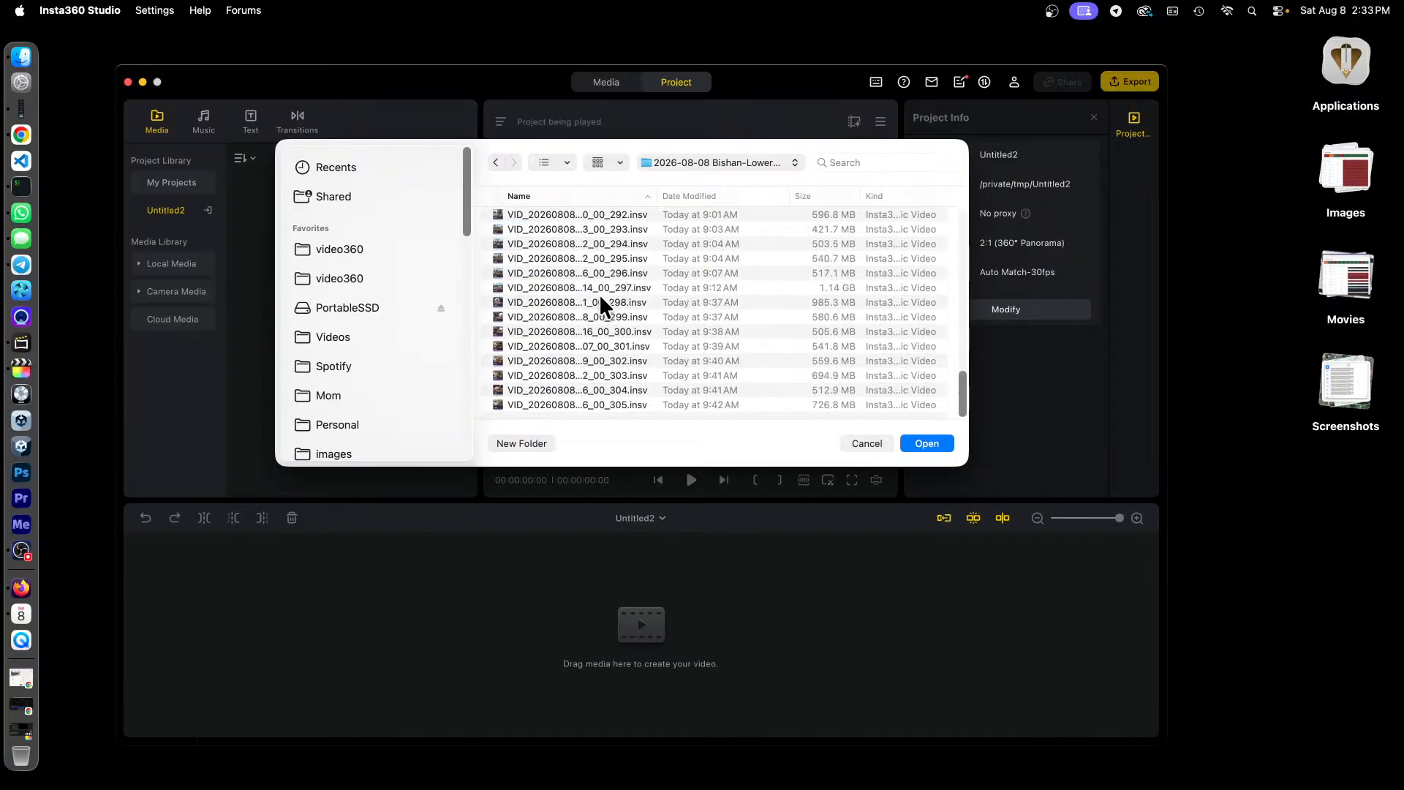
shift+click(636, 405)
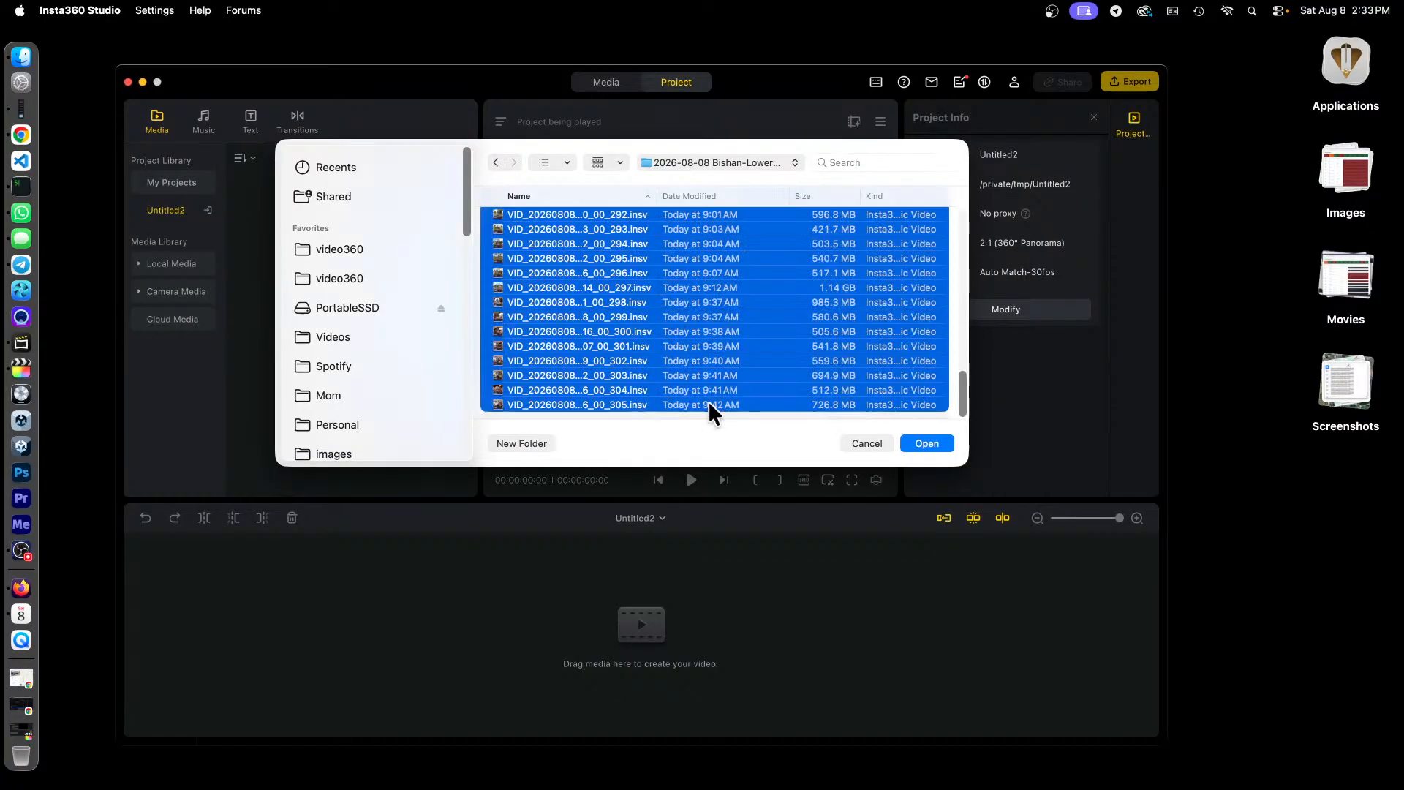
click(927, 444)
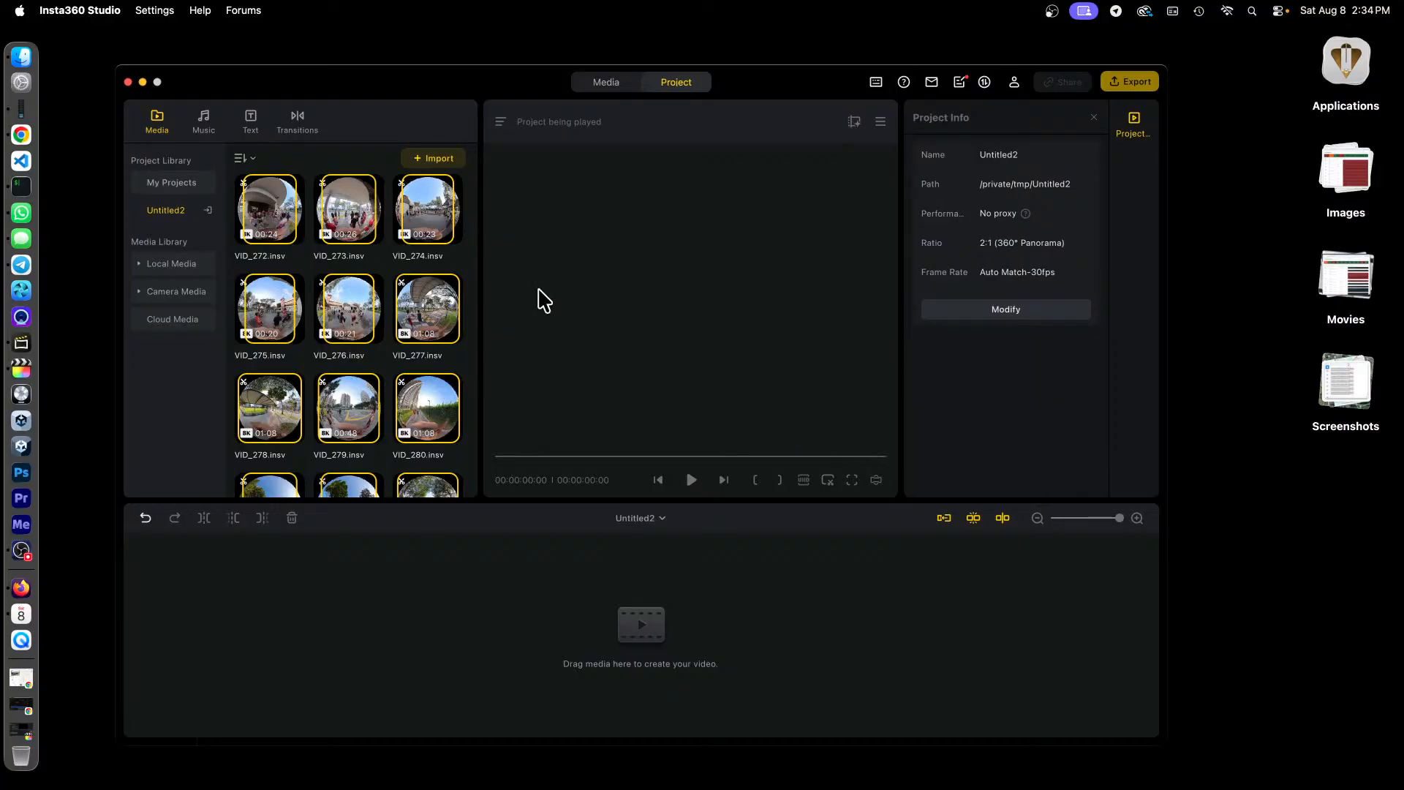
- Check the media sort order, and place all imported clips from VID_272 through VID_305 on the video track
click(253, 158)
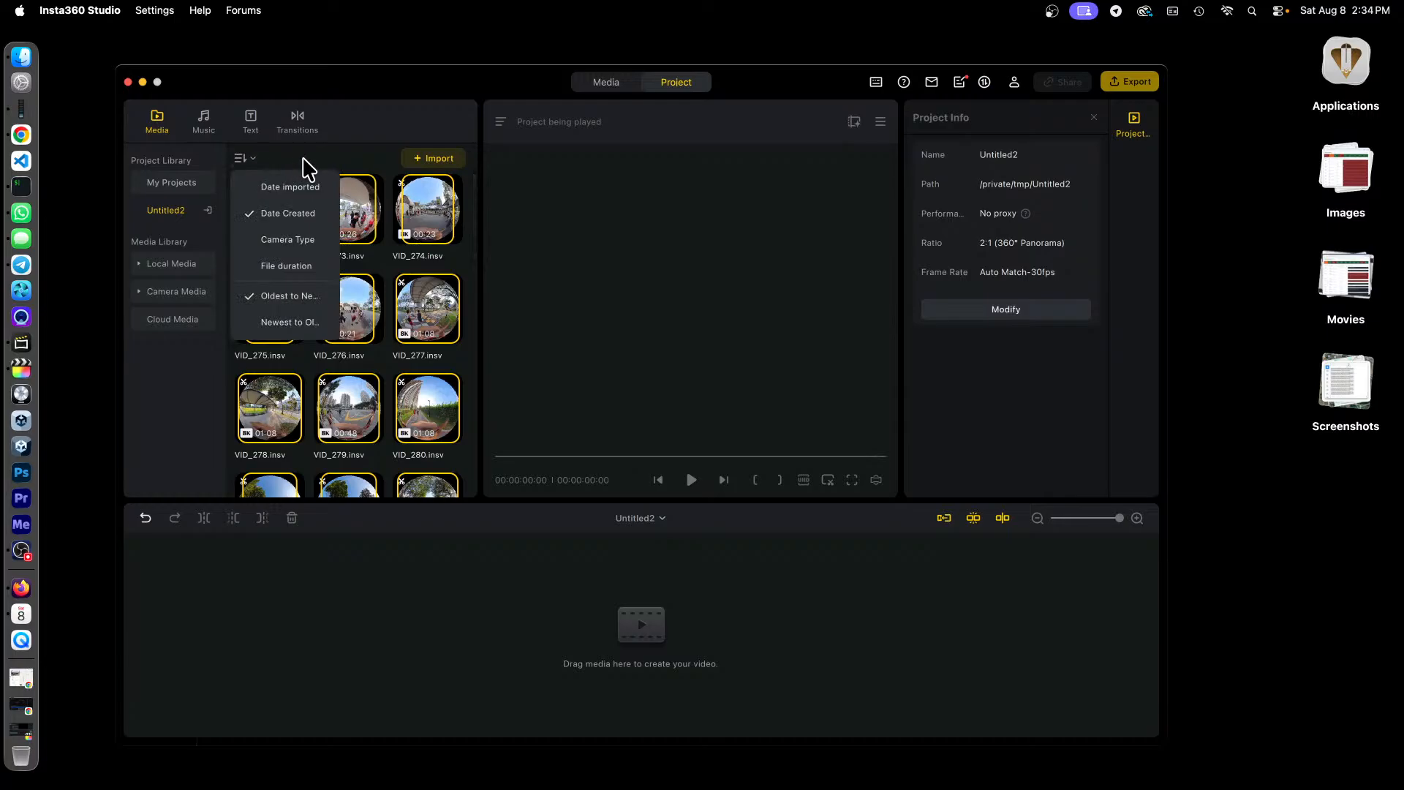
click(322, 167)
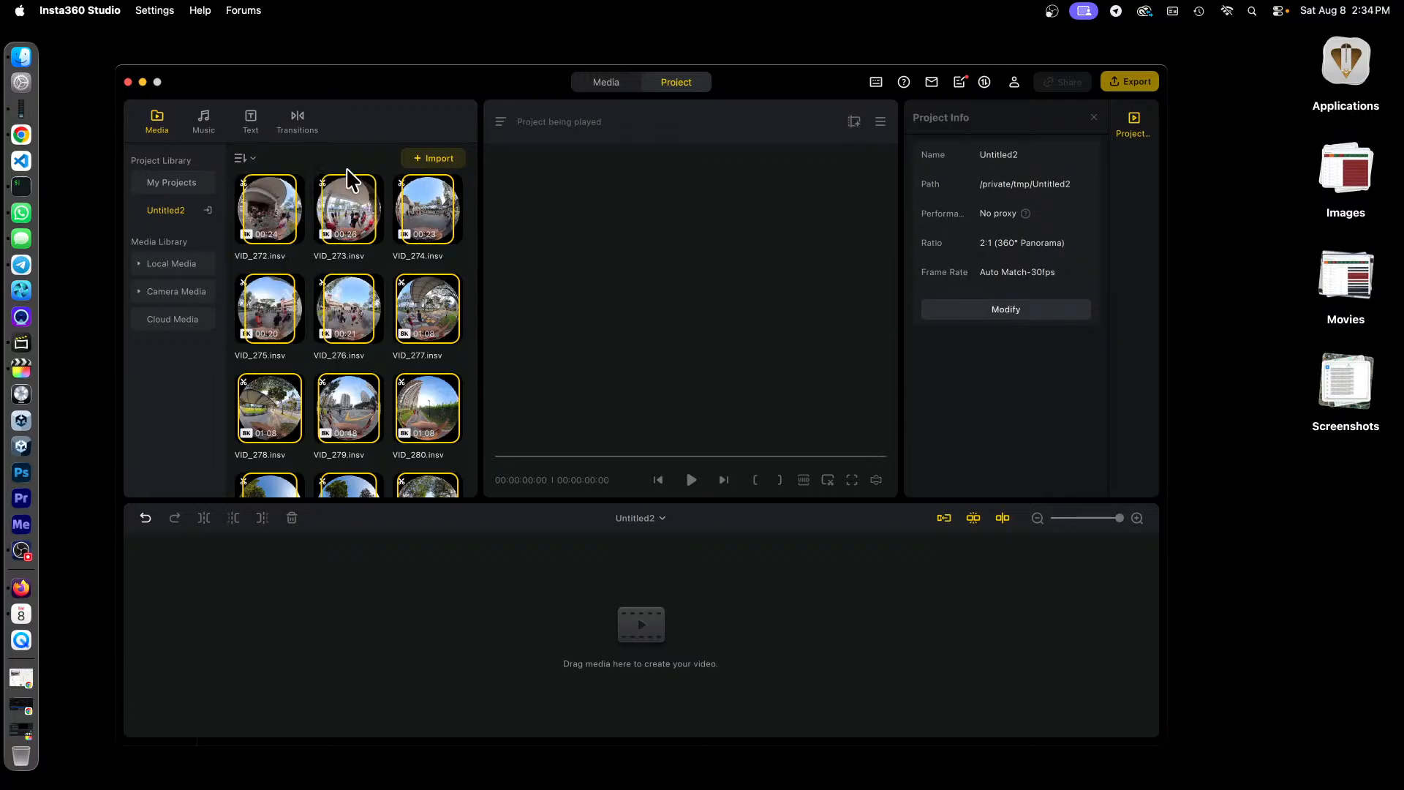
click(268, 198)
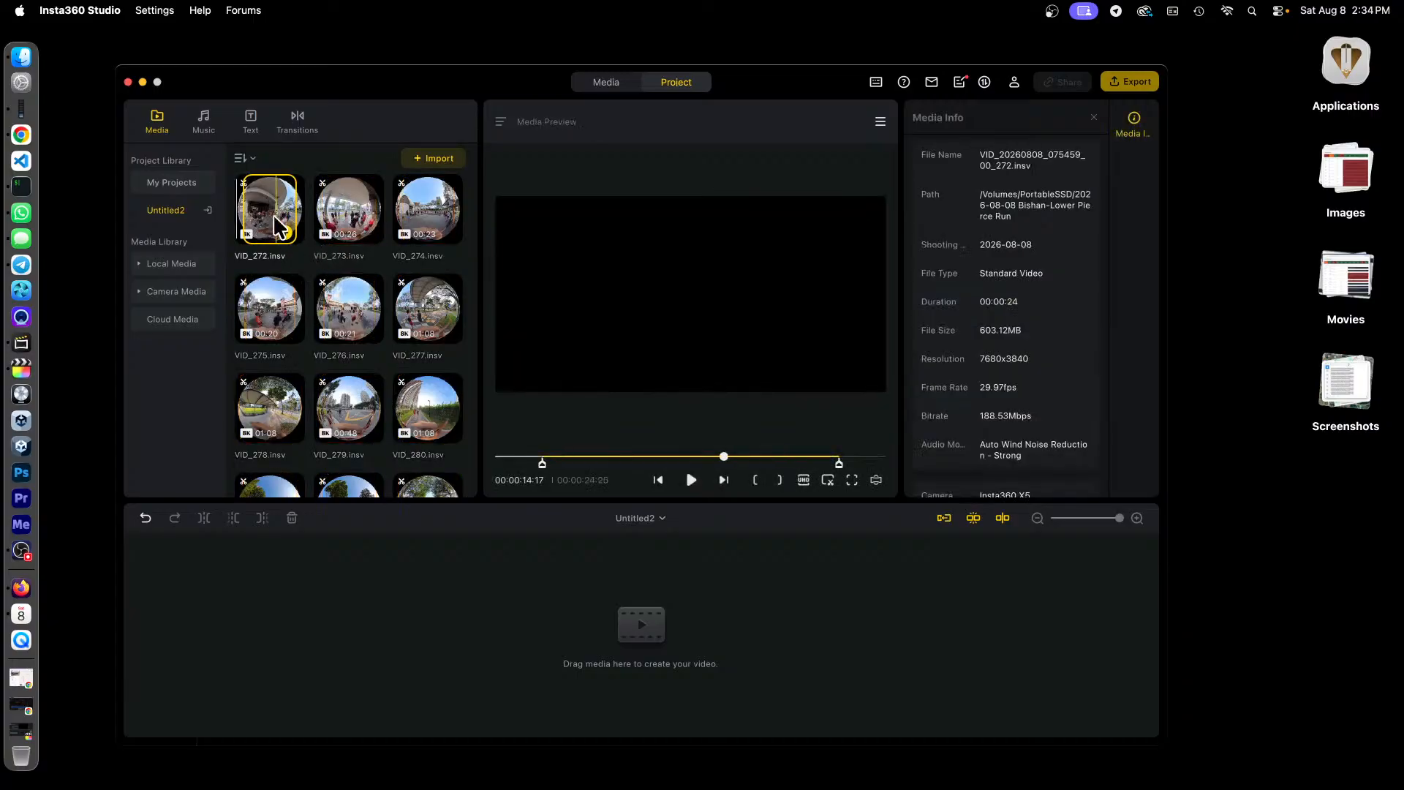
scroll(278, 219, down, 10)
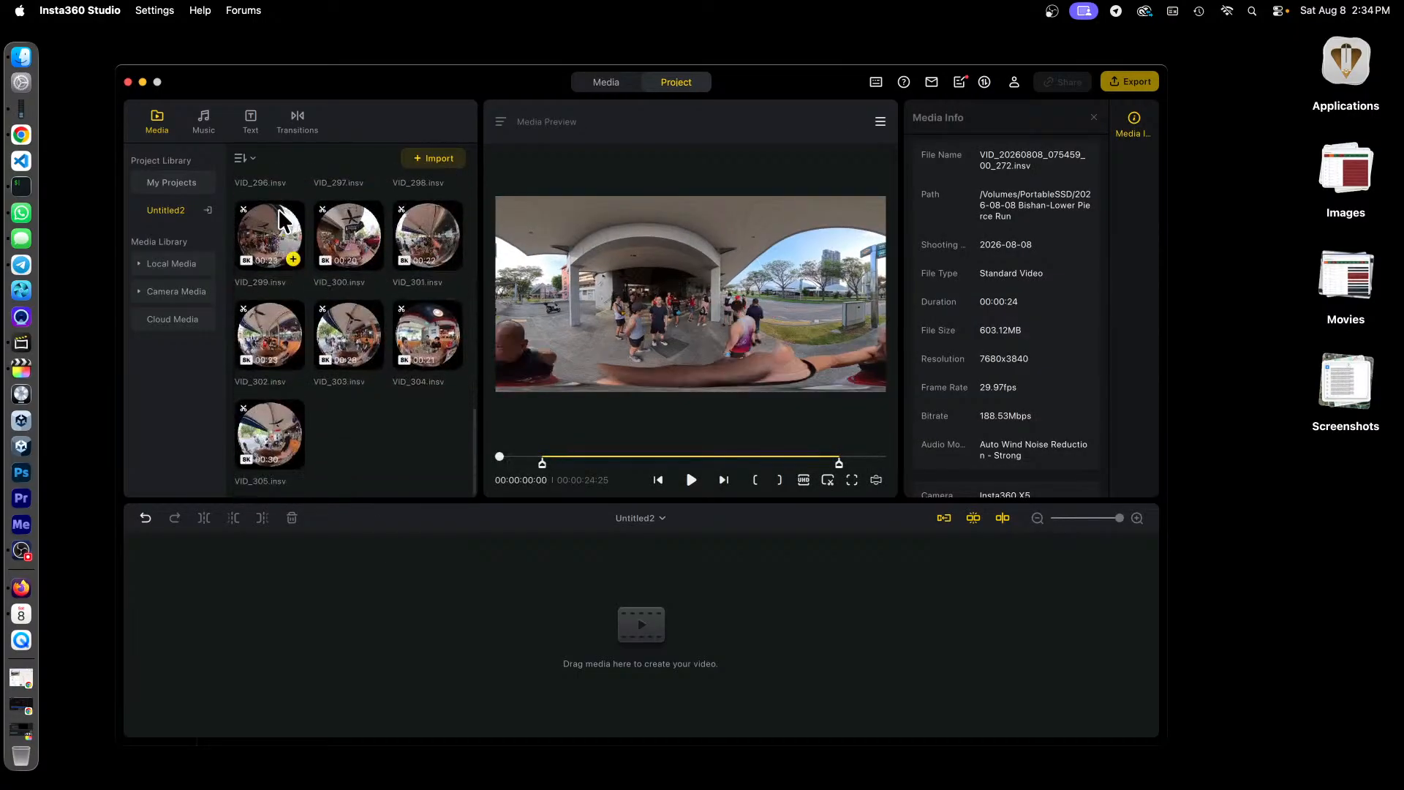
shift+click(278, 437)
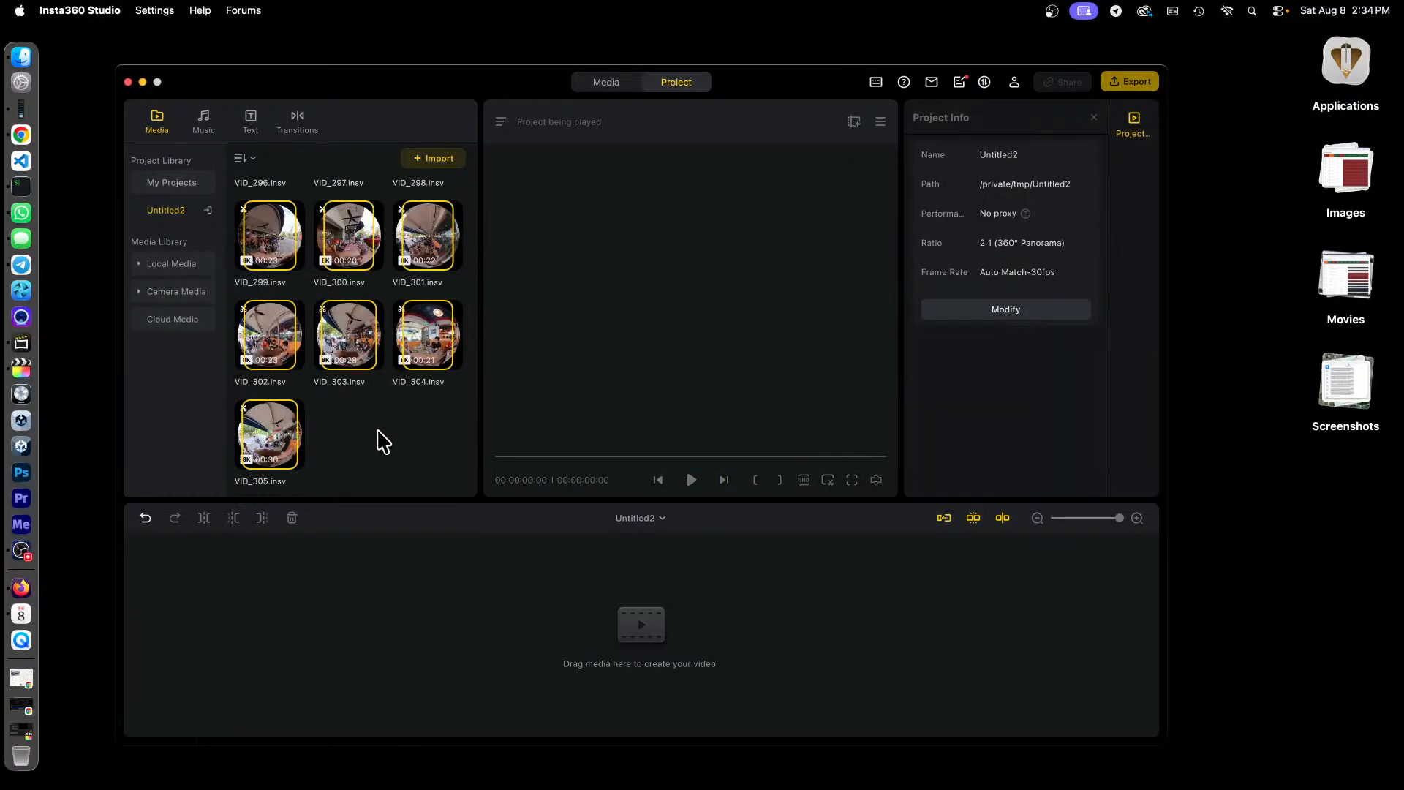
drag(269, 426, 285, 645)
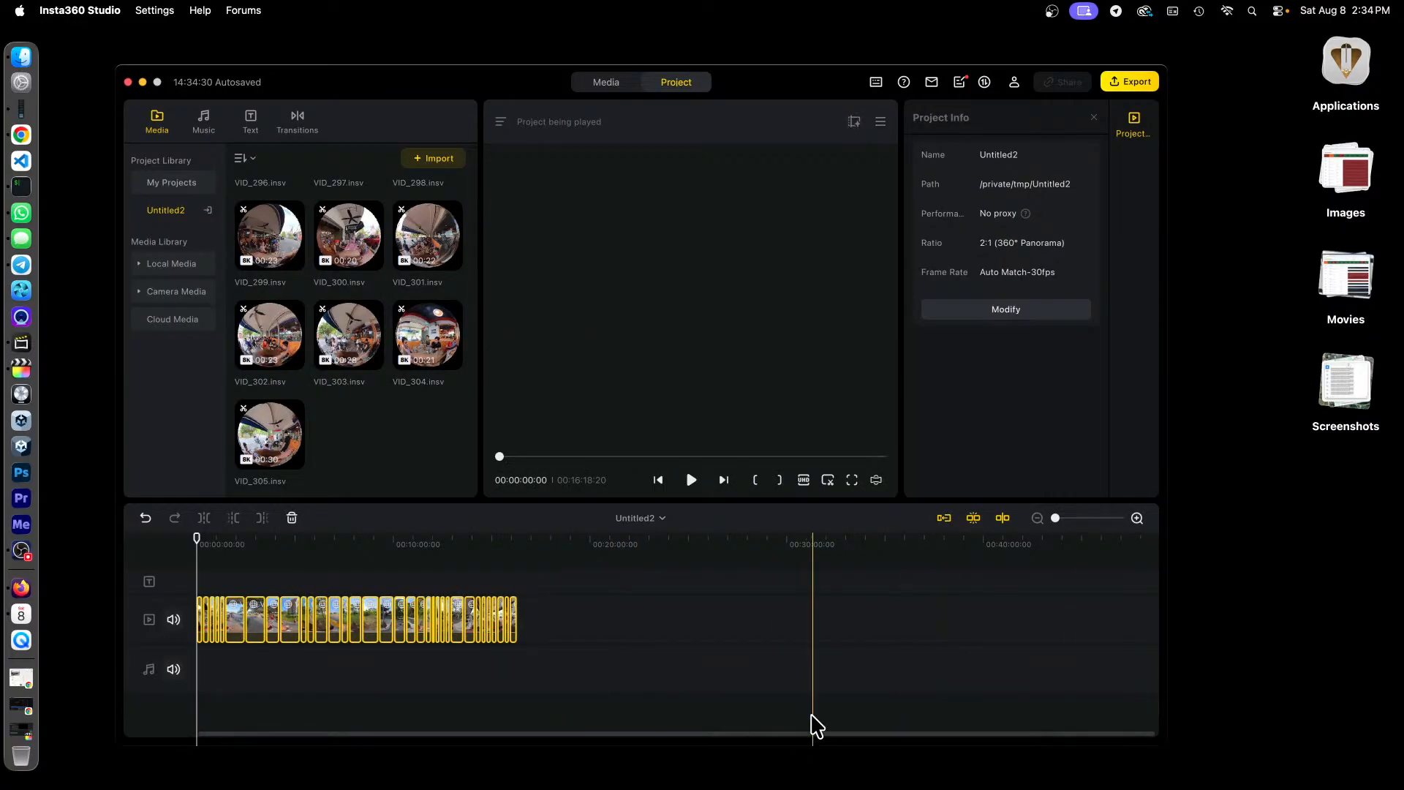
- Examine the first and last clips on the timeline against the order of the clips in the media library
drag(1054, 520, 1072, 519)
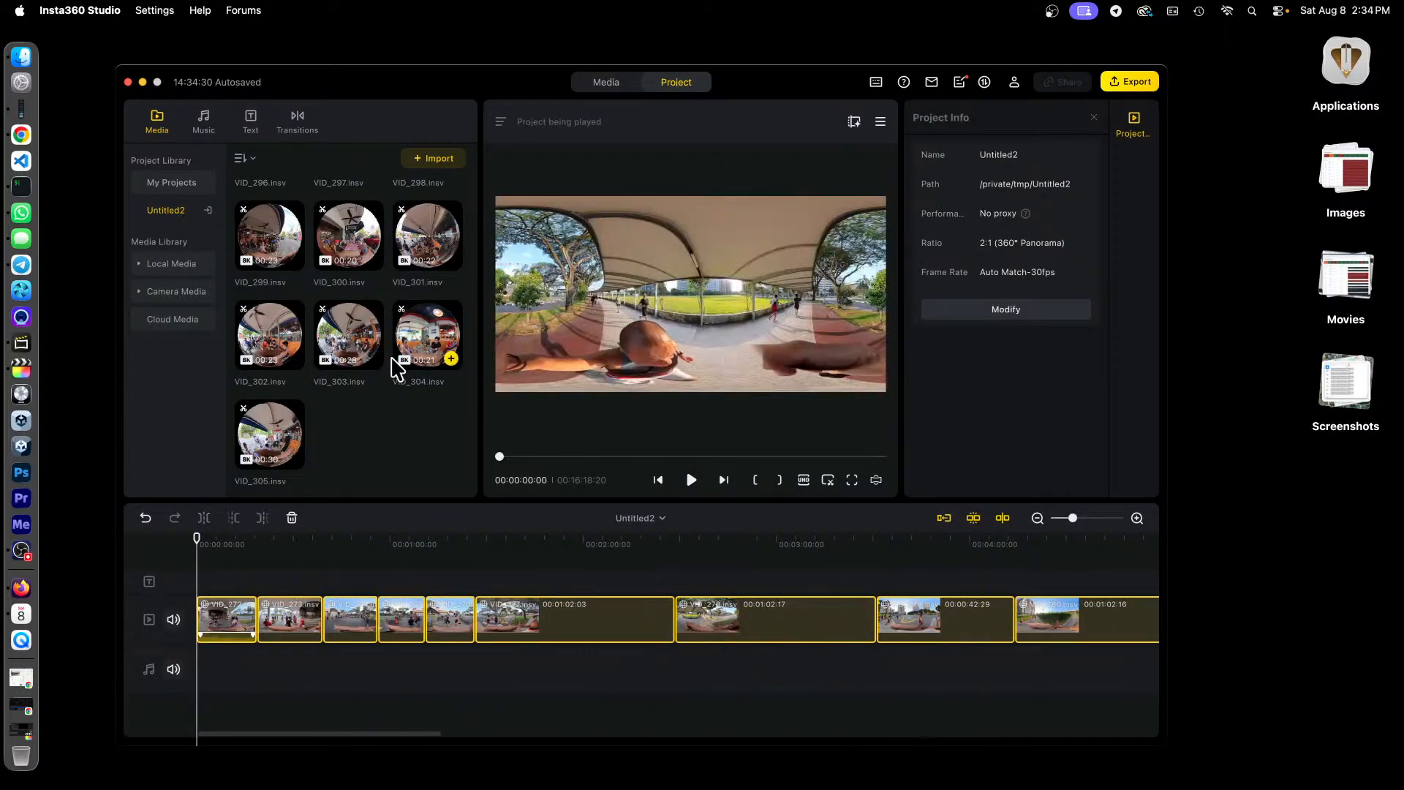
scroll(395, 358, up, 10)
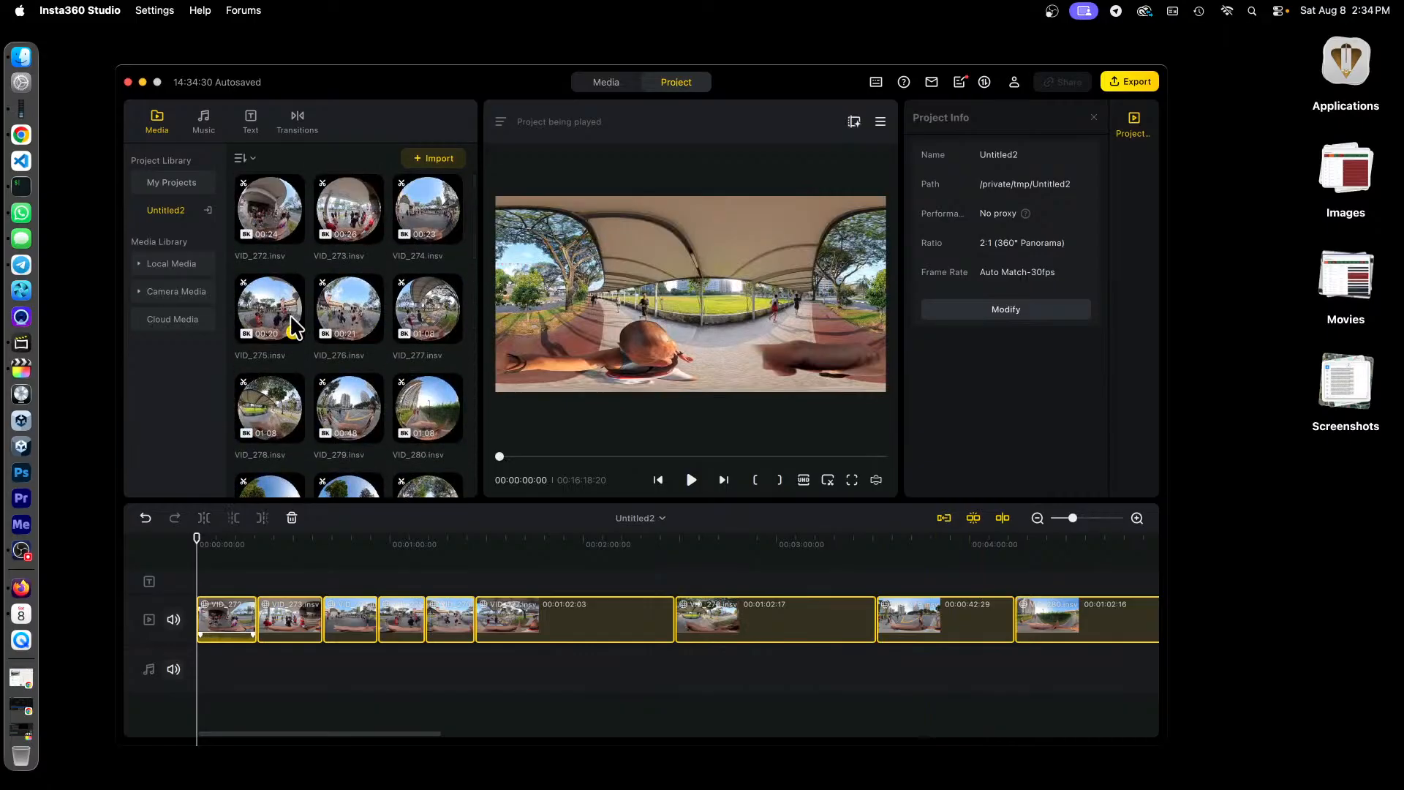
drag(425, 733, 1038, 727)
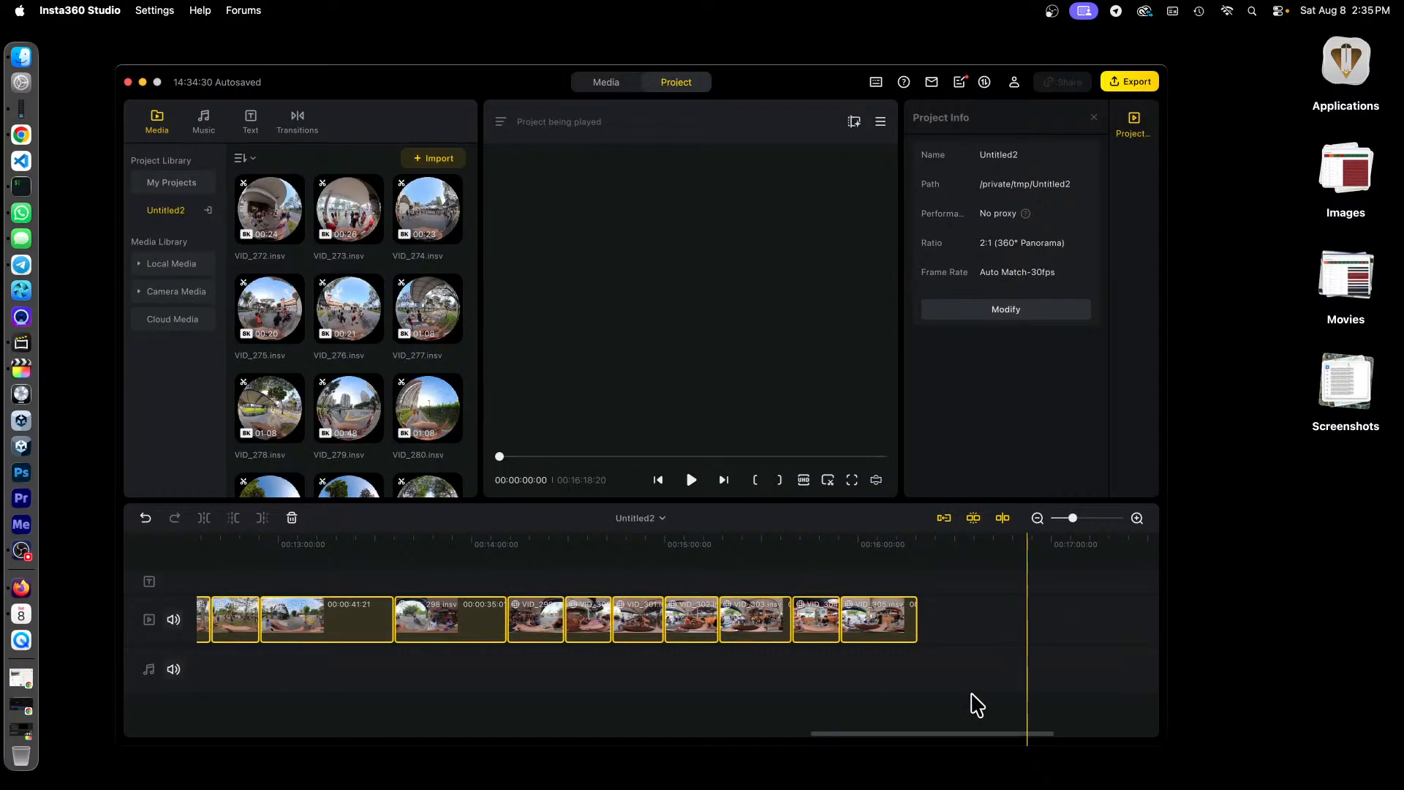
scroll(370, 322, down, 10)
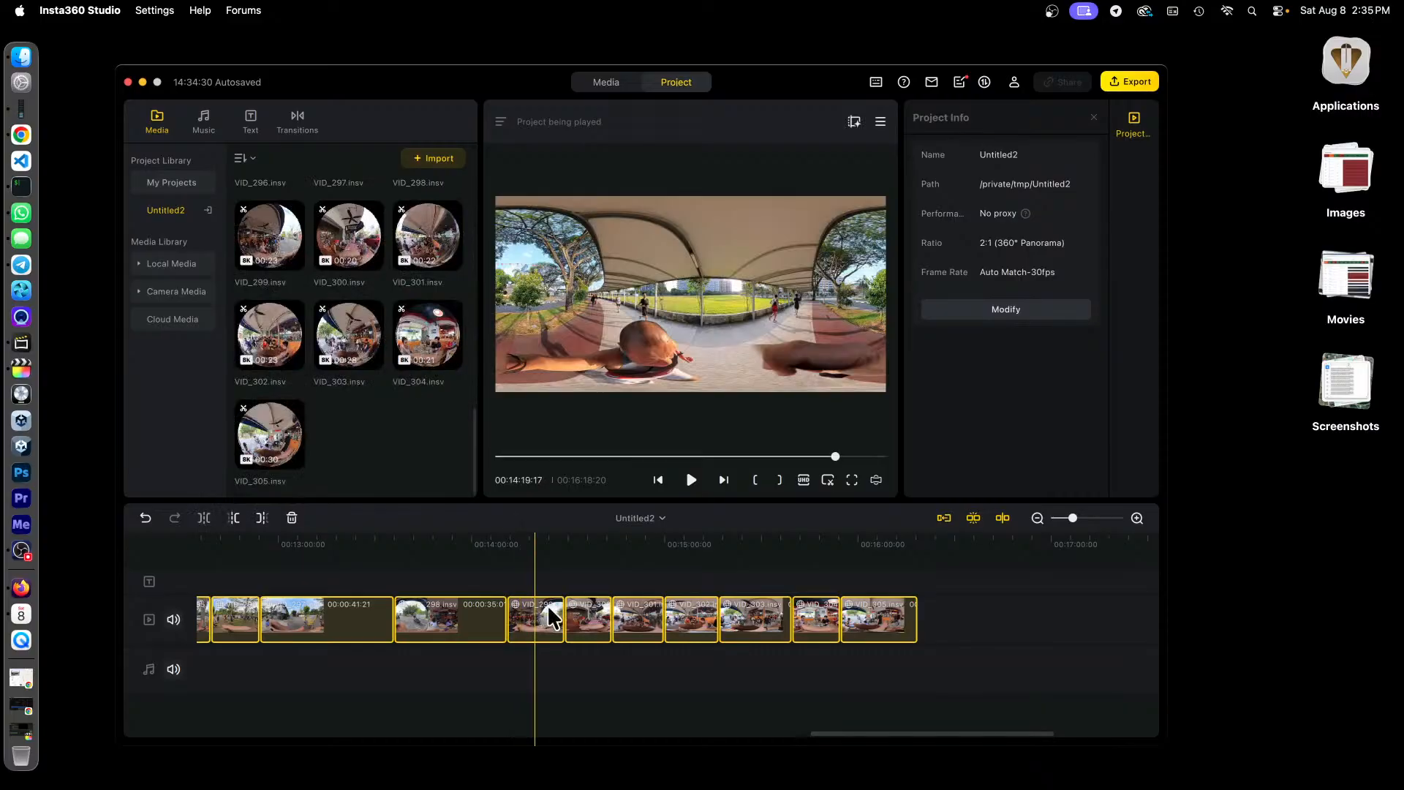
drag(839, 733, 182, 755)
- Preview the opening clips from the start of the timeline up to about 00:02:30
drag(196, 574, 232, 540)
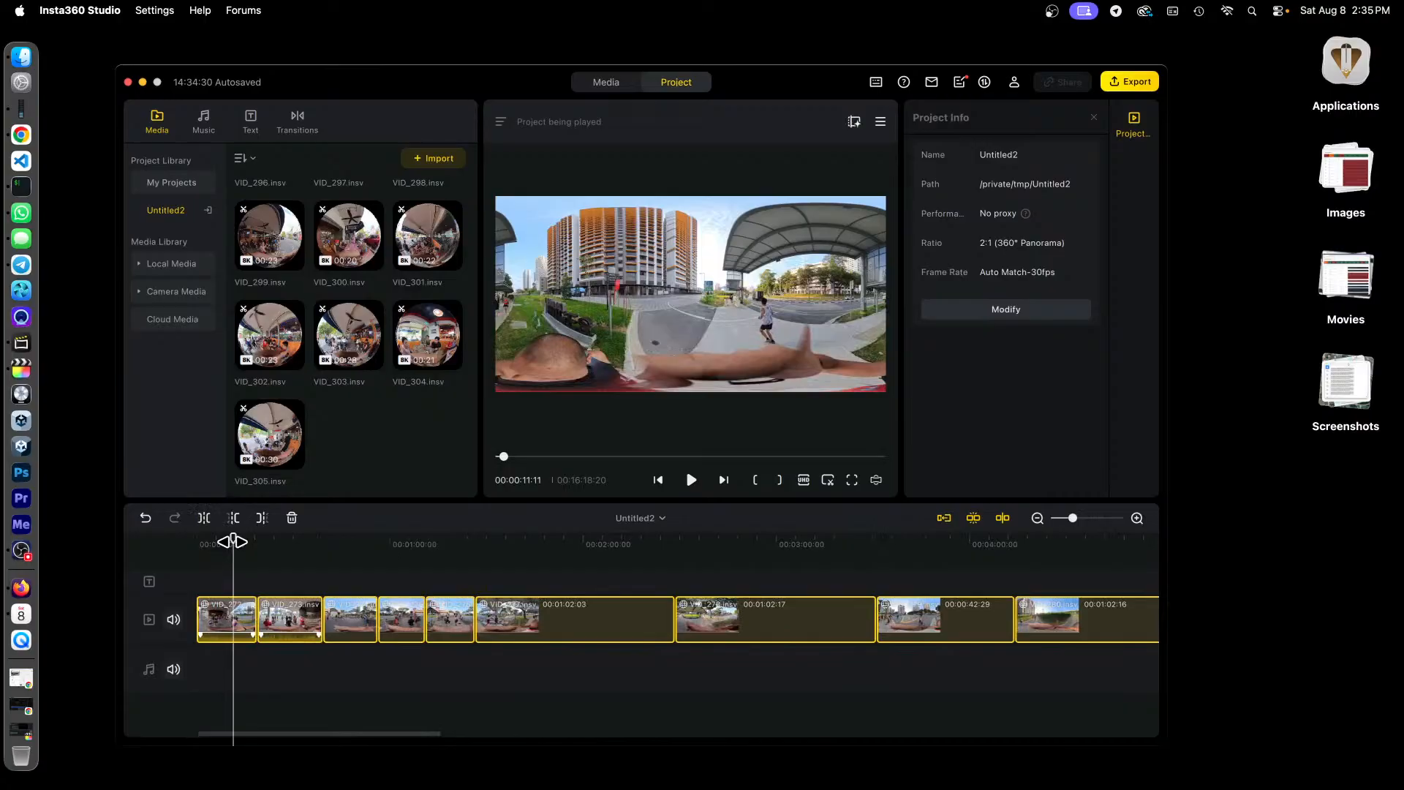
click(291, 547)
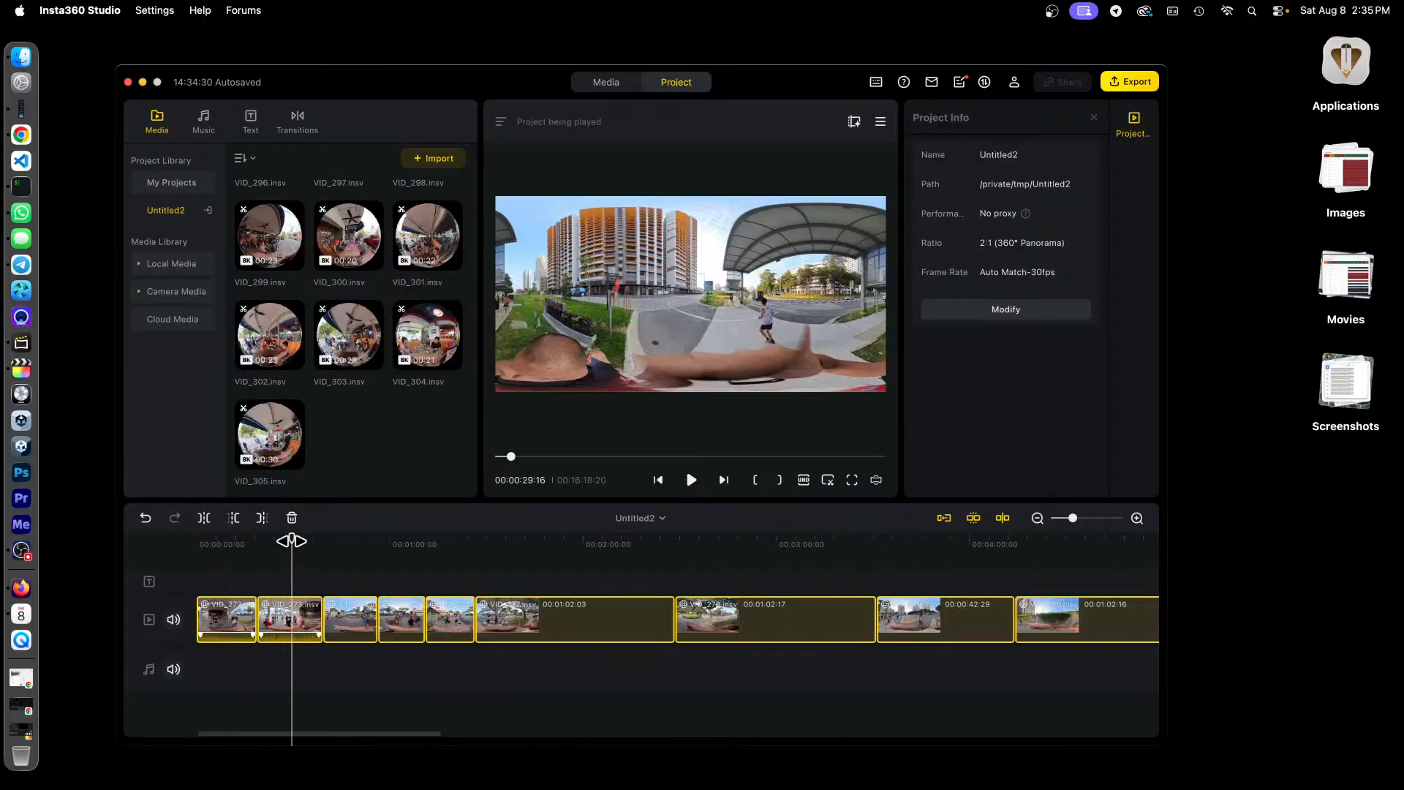
click(370, 545)
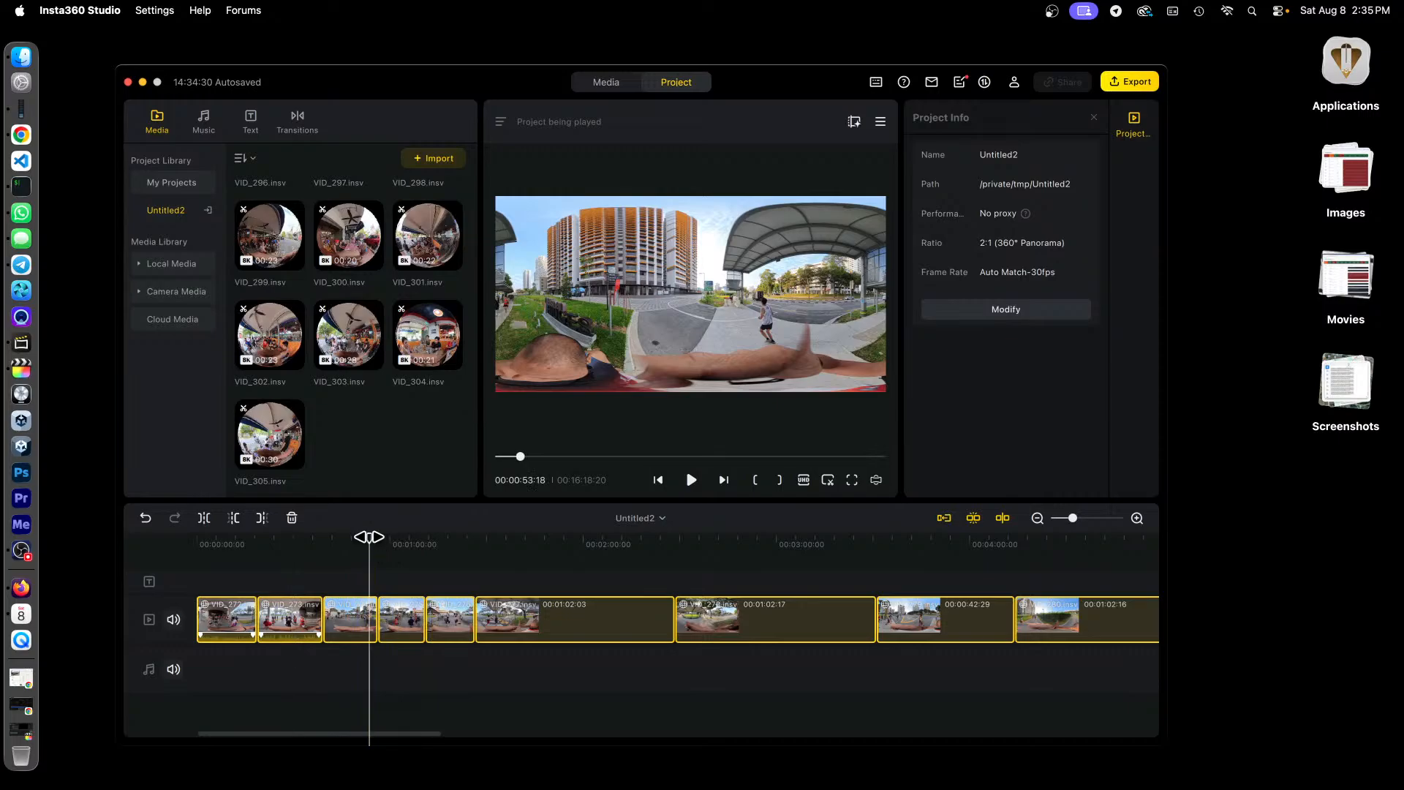
click(405, 545)
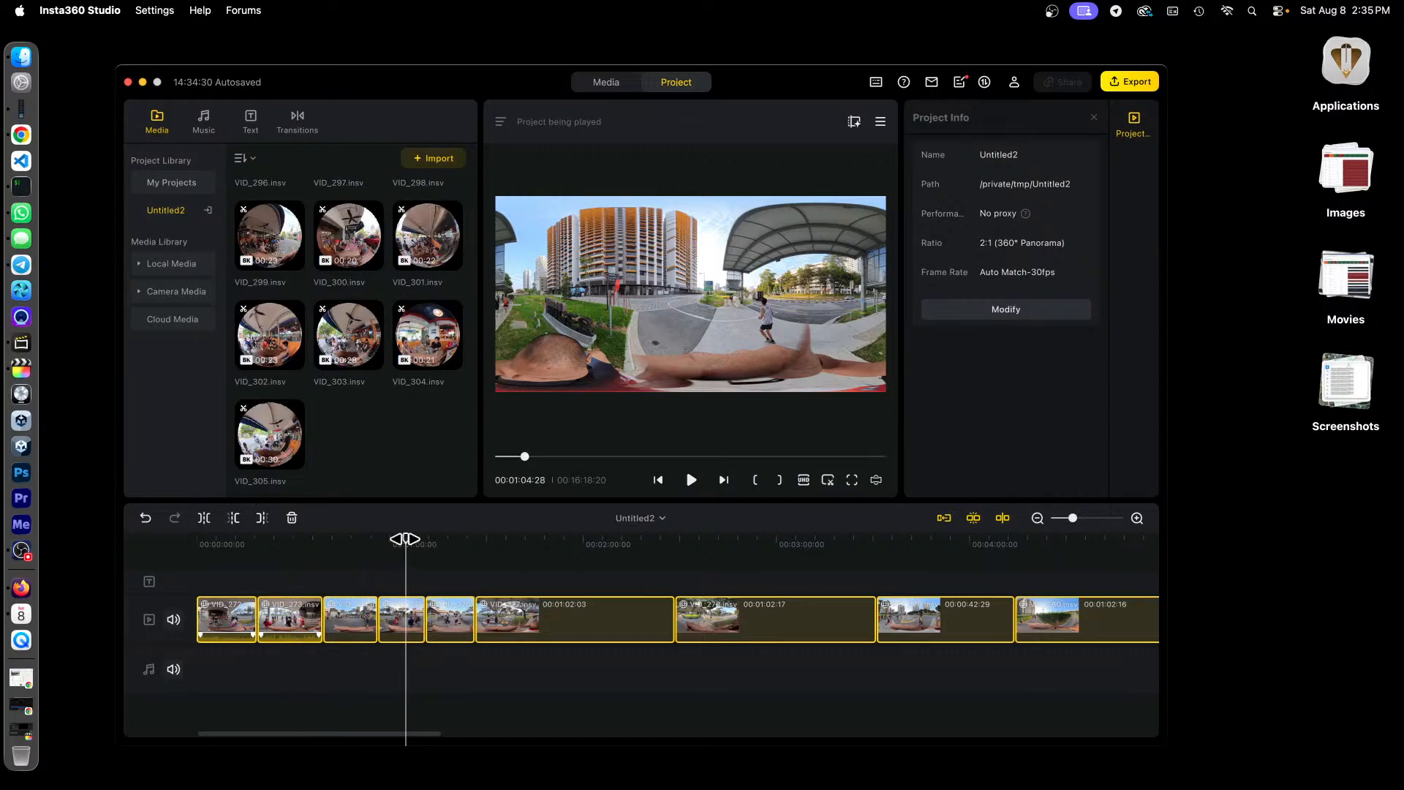
click(450, 546)
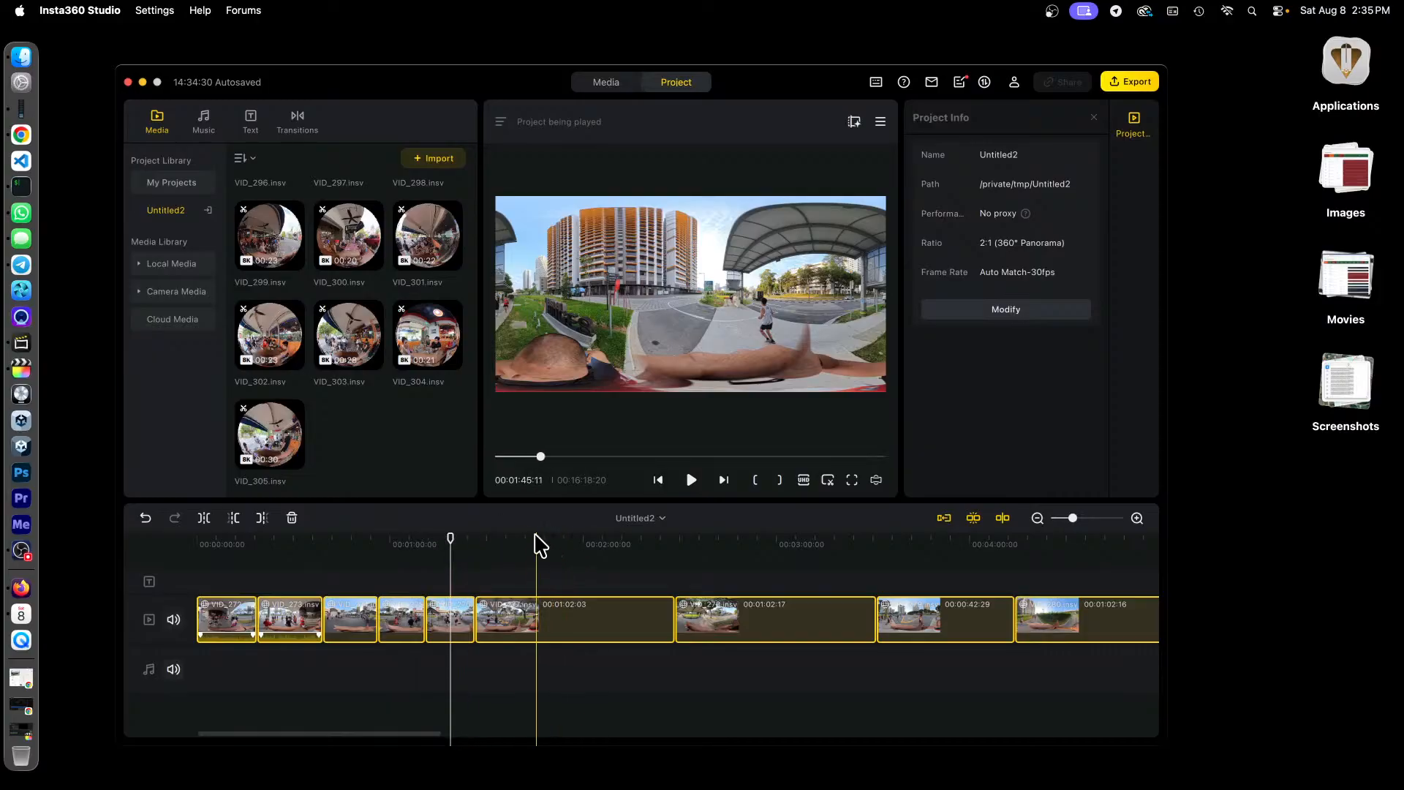
drag(541, 544, 680, 539)
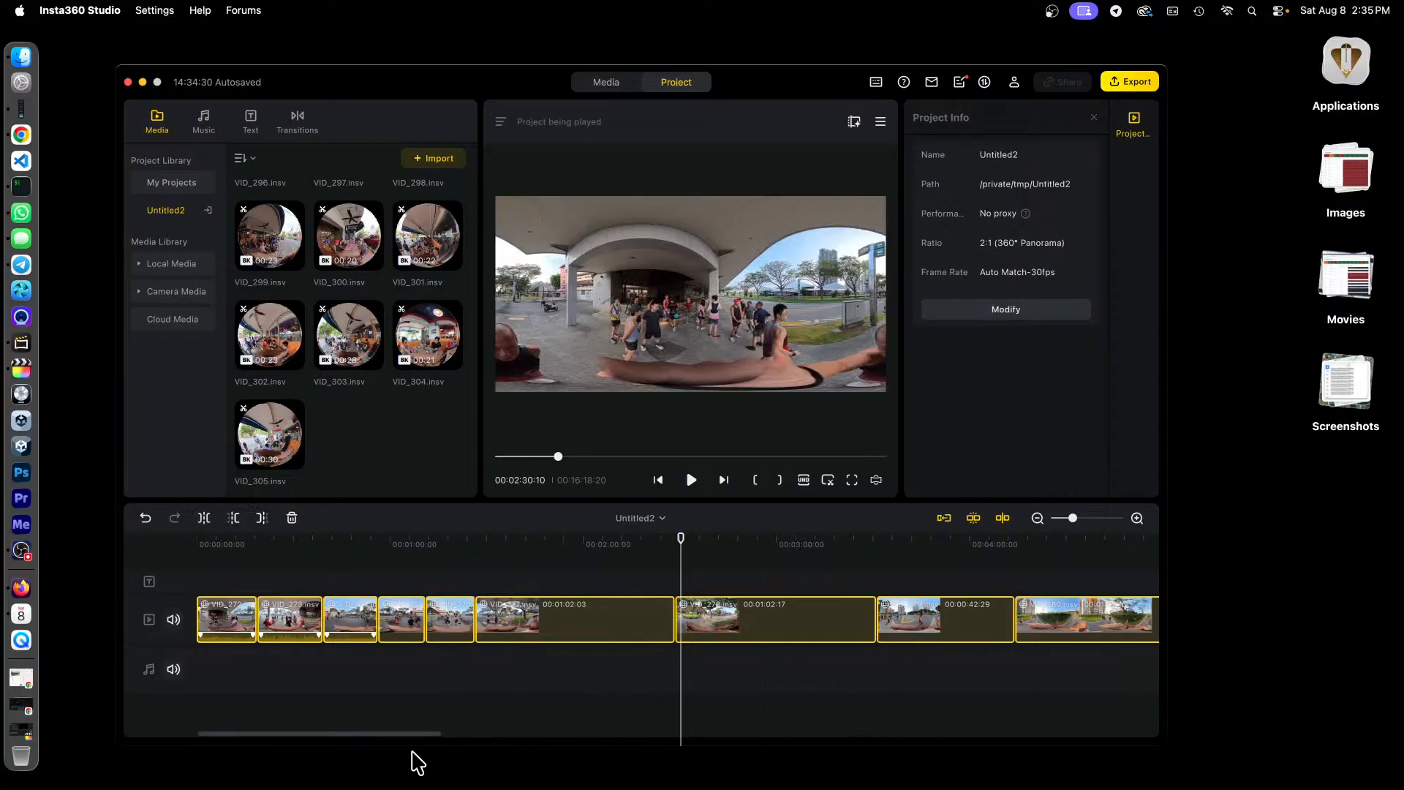
- Preview the middle clips on the timeline from about 00:02:30 up to about 00:10:48
drag(385, 734, 506, 732)
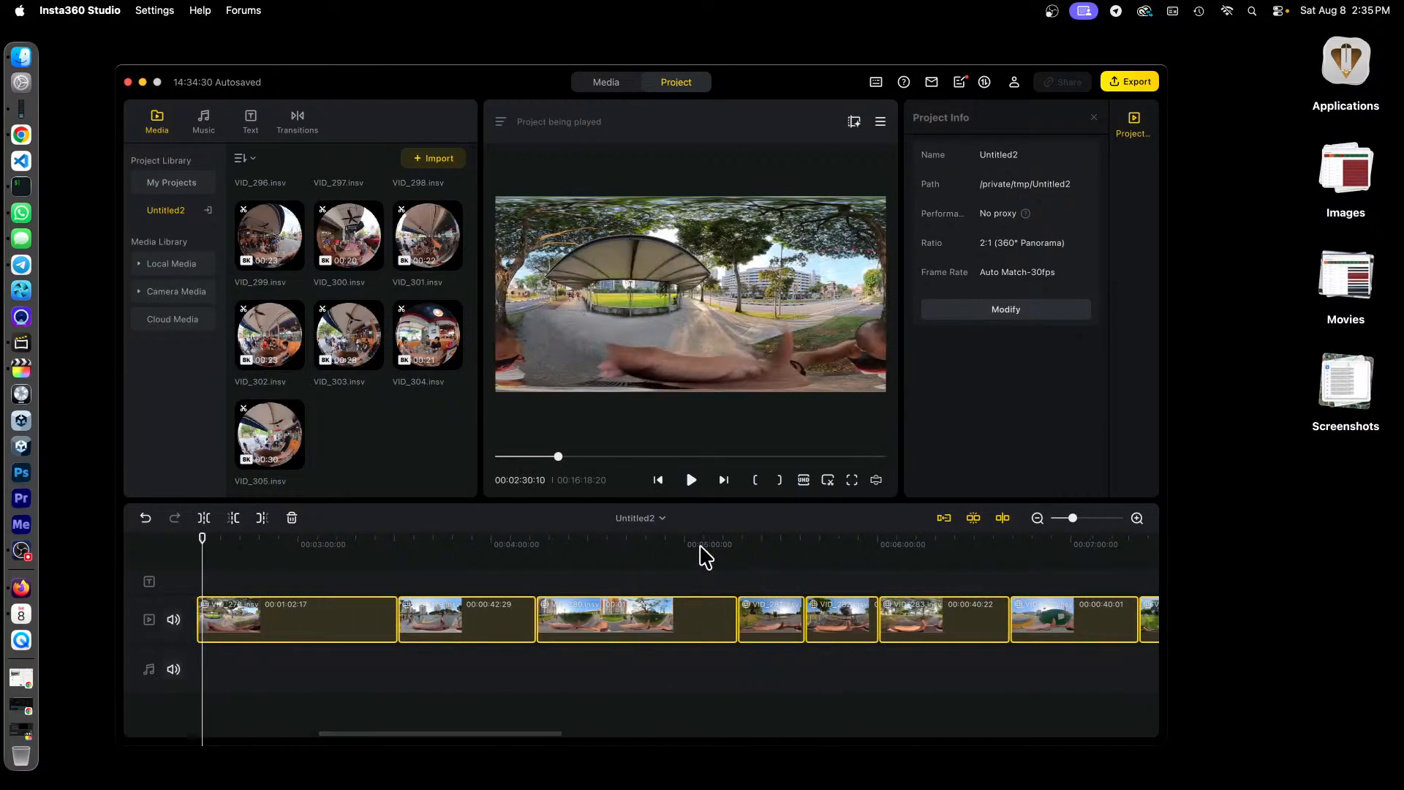
click(771, 552)
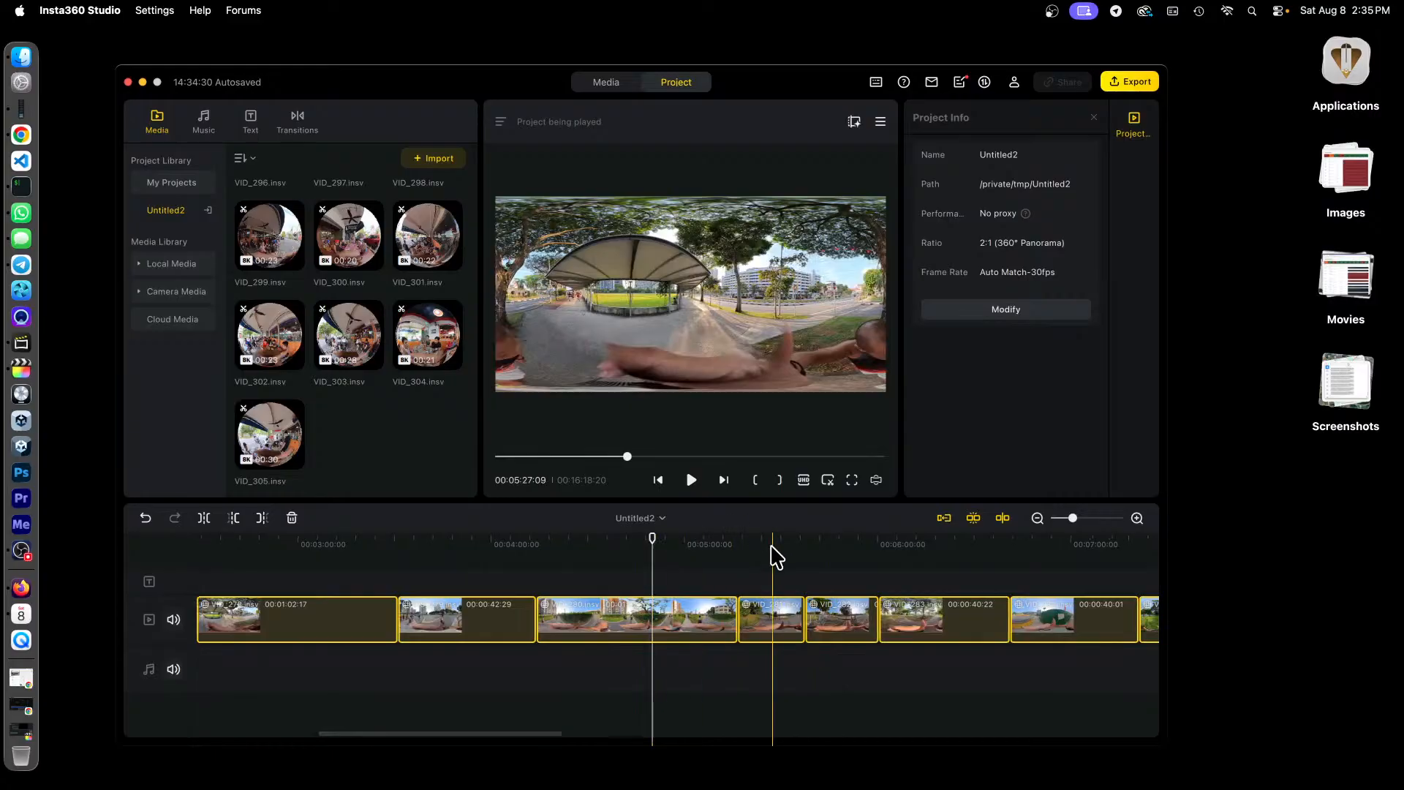
click(852, 550)
click(899, 549)
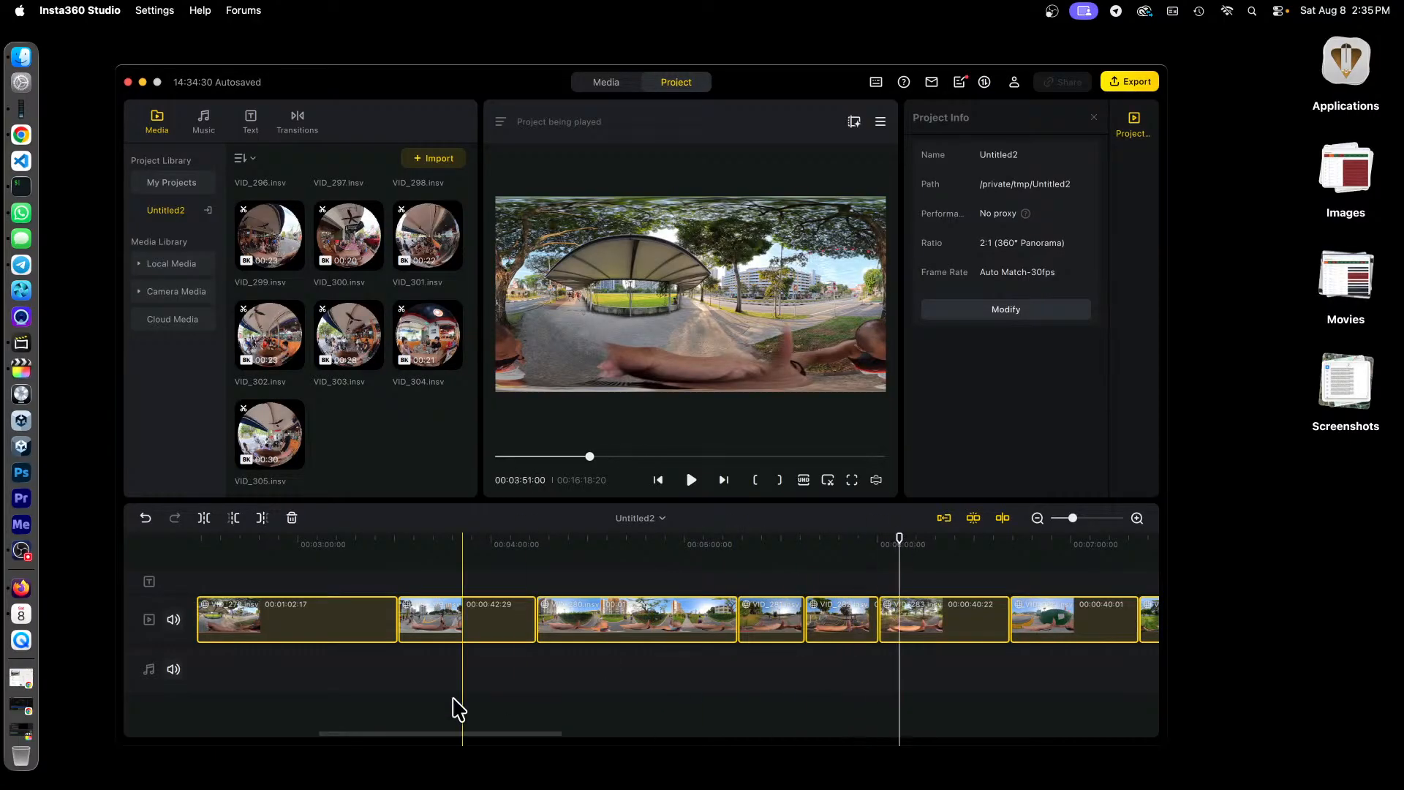
drag(454, 733, 705, 752)
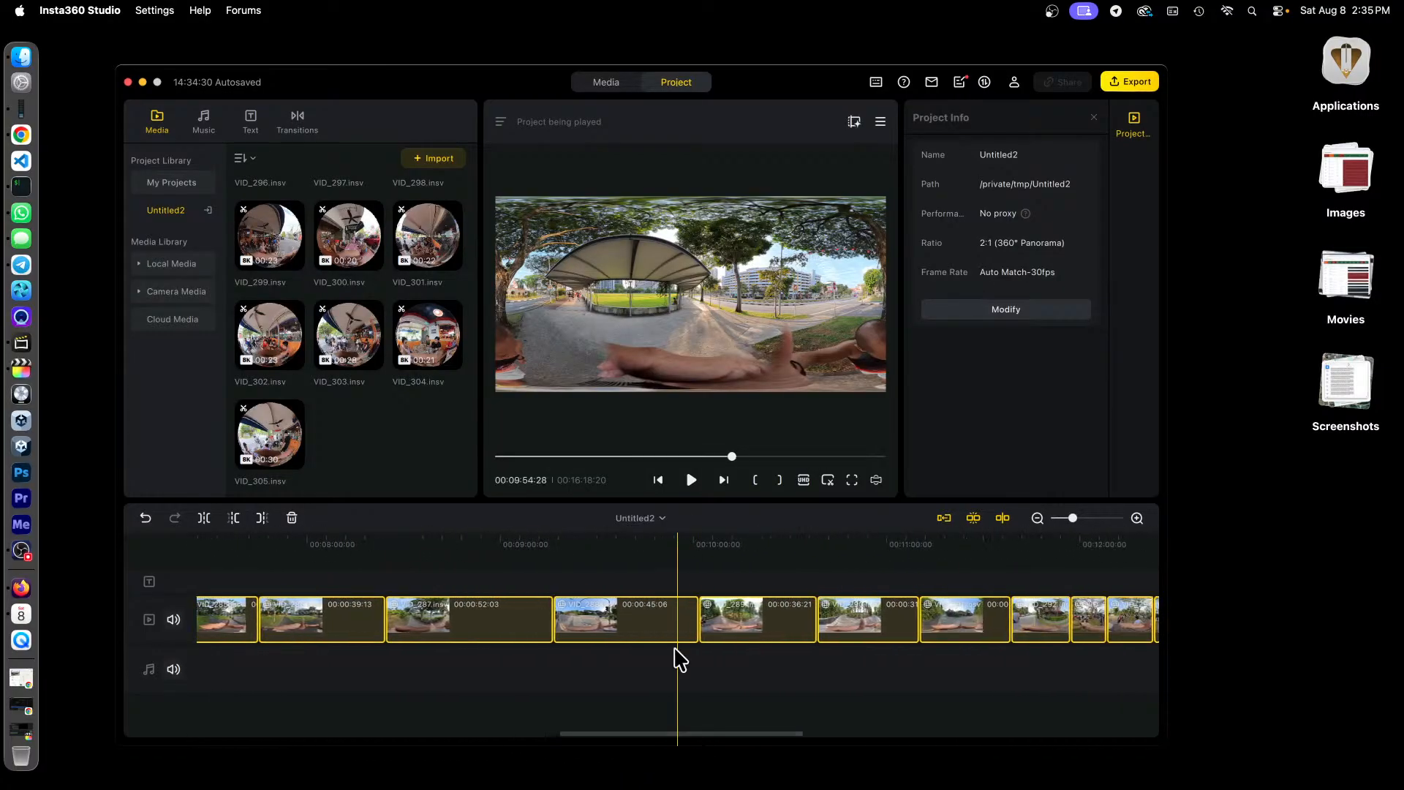
click(627, 545)
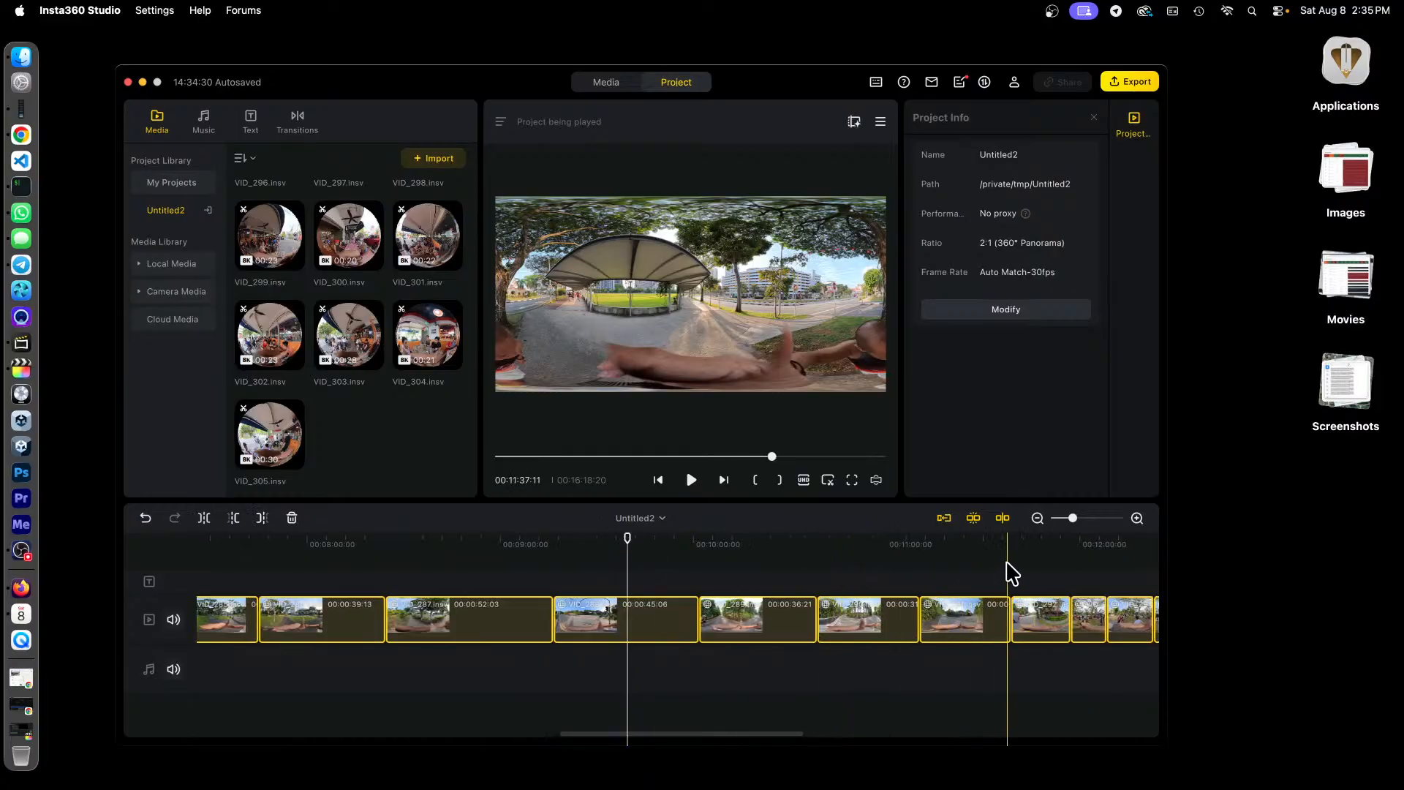
click(848, 546)
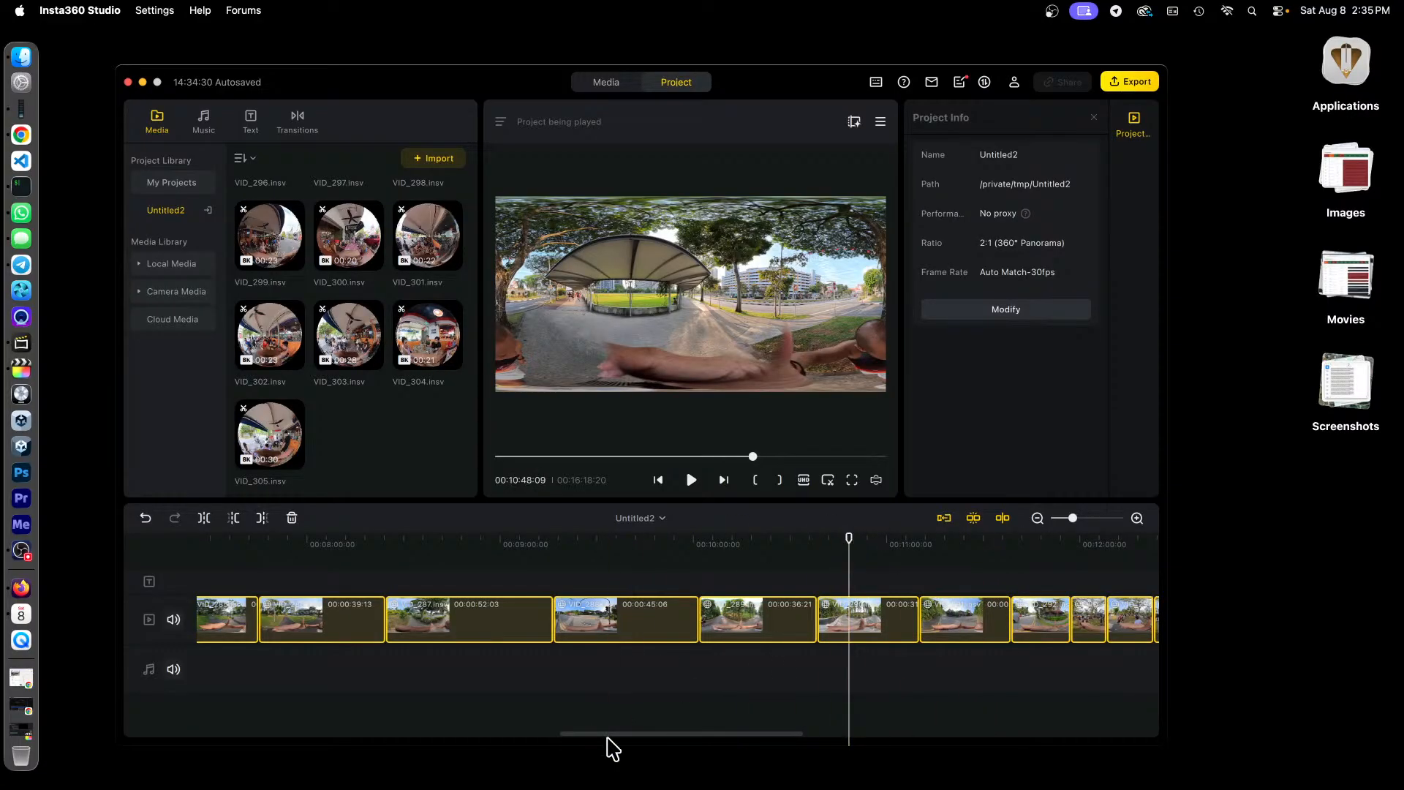
- Preview the remaining clips on the timeline up to the final clip at about 00:16:04
drag(634, 733, 650, 732)
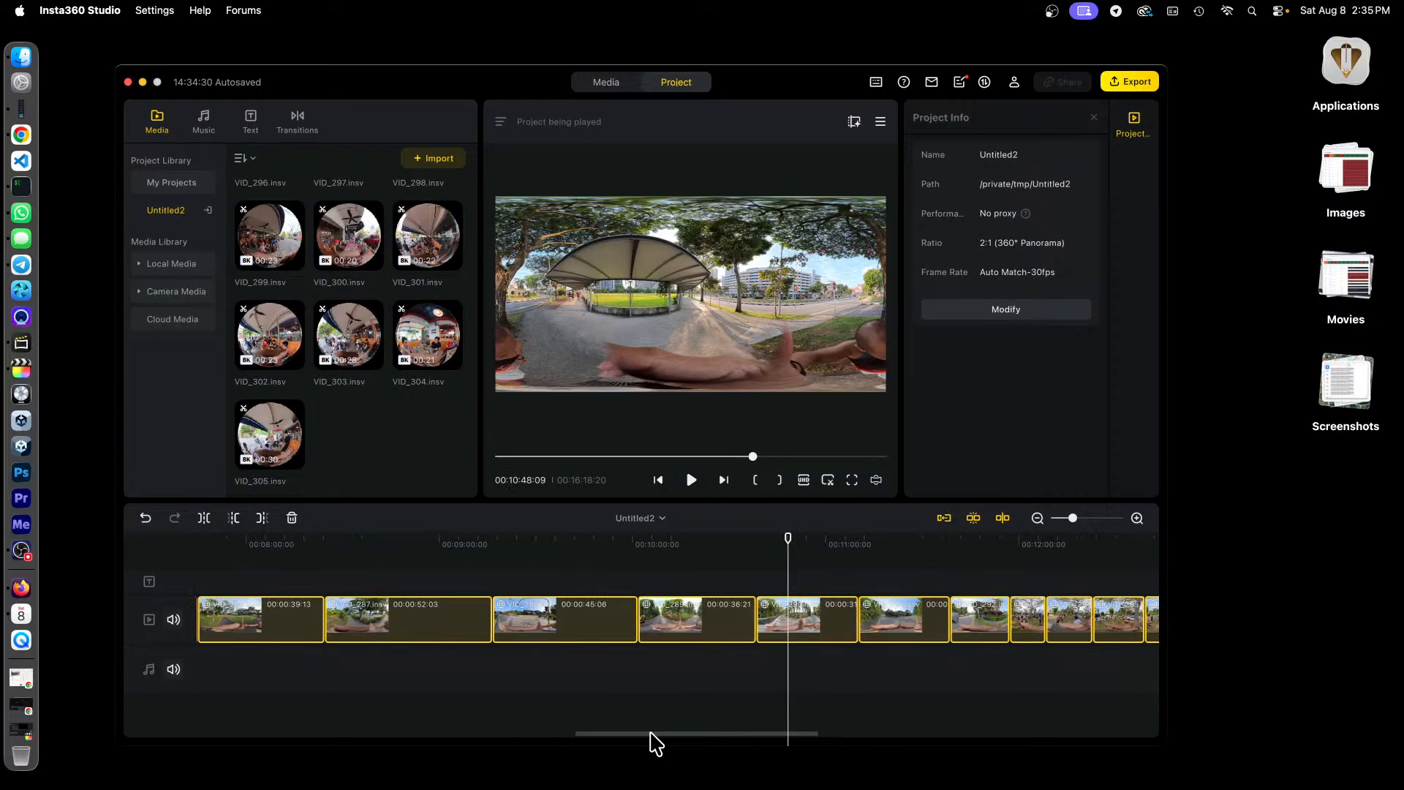
drag(650, 733, 754, 732)
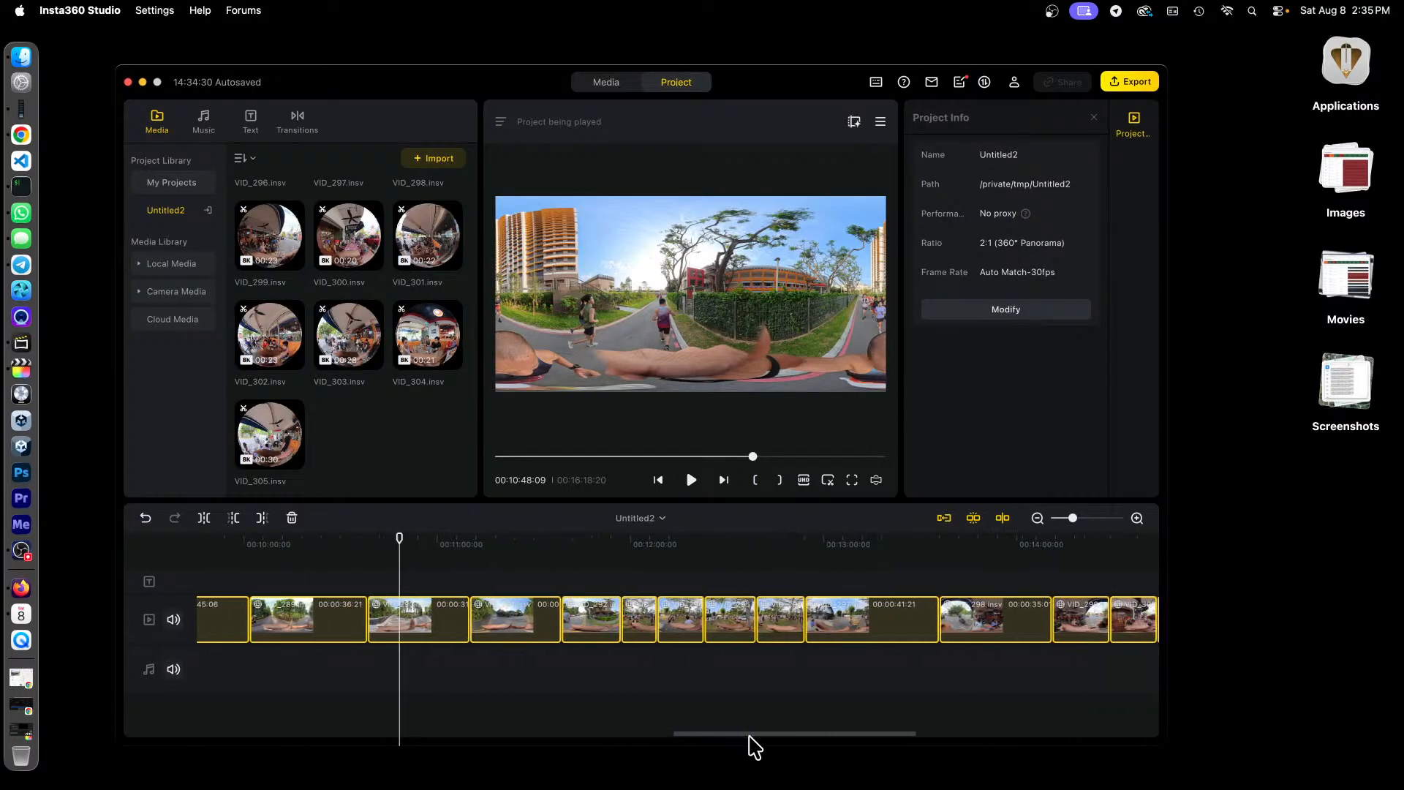
click(838, 540)
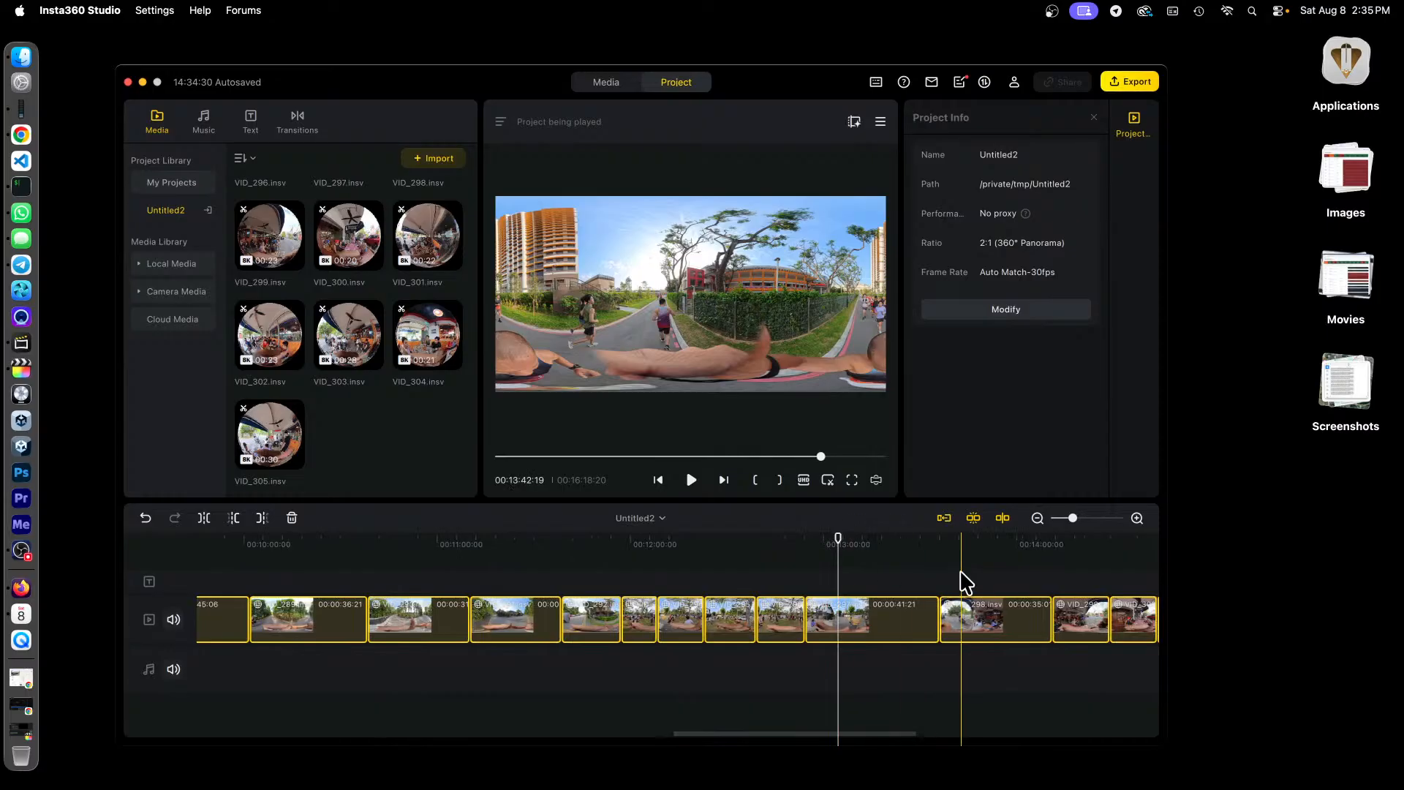
click(990, 532)
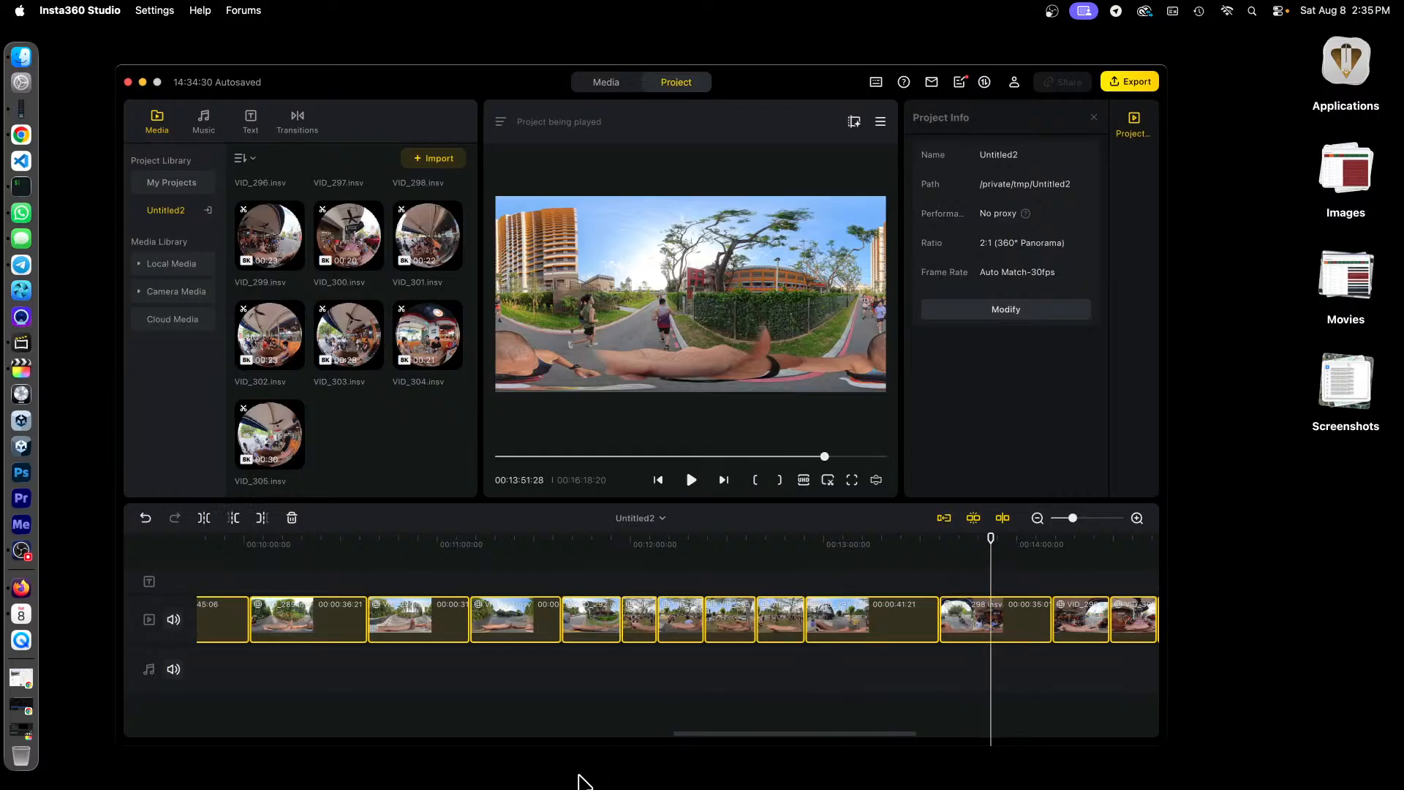
drag(702, 734, 798, 734)
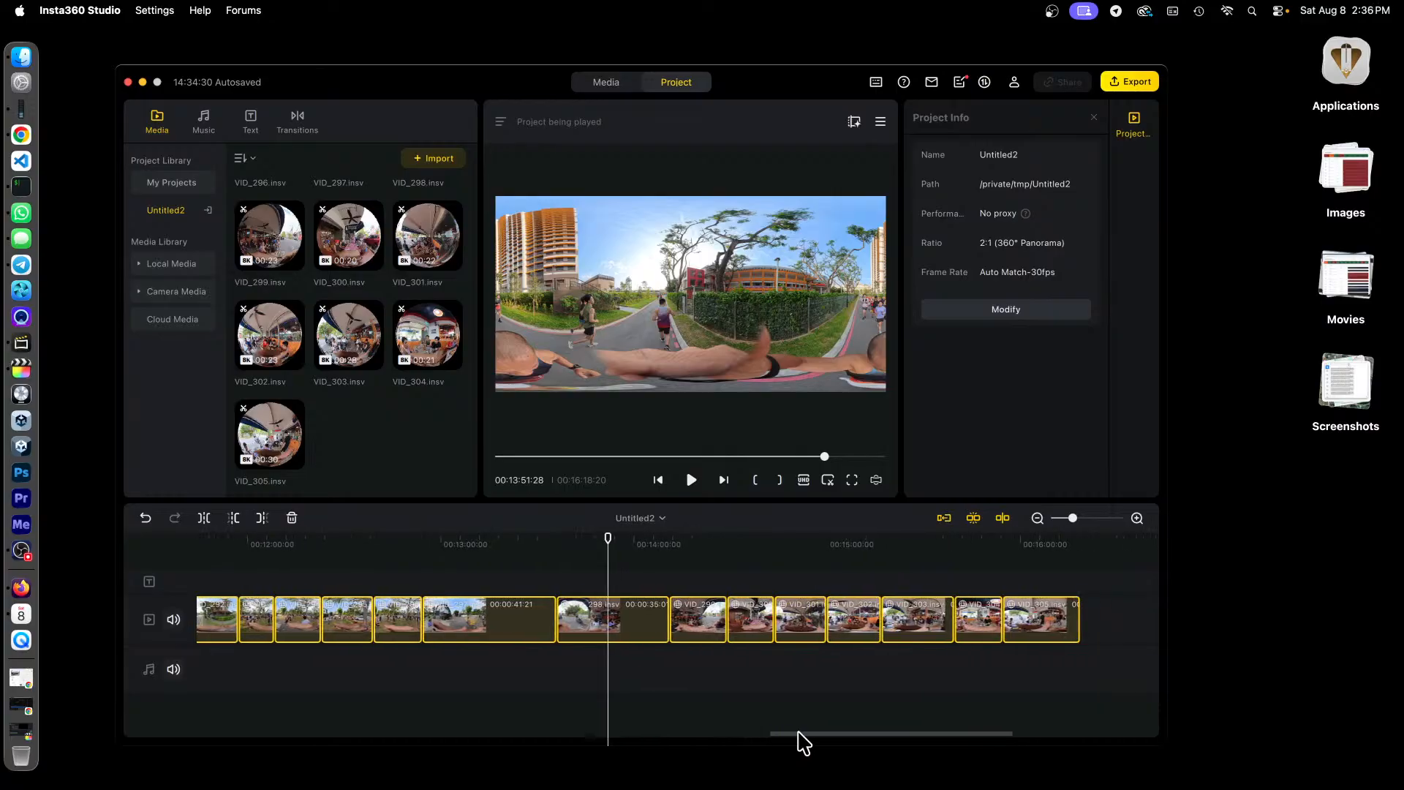
click(692, 542)
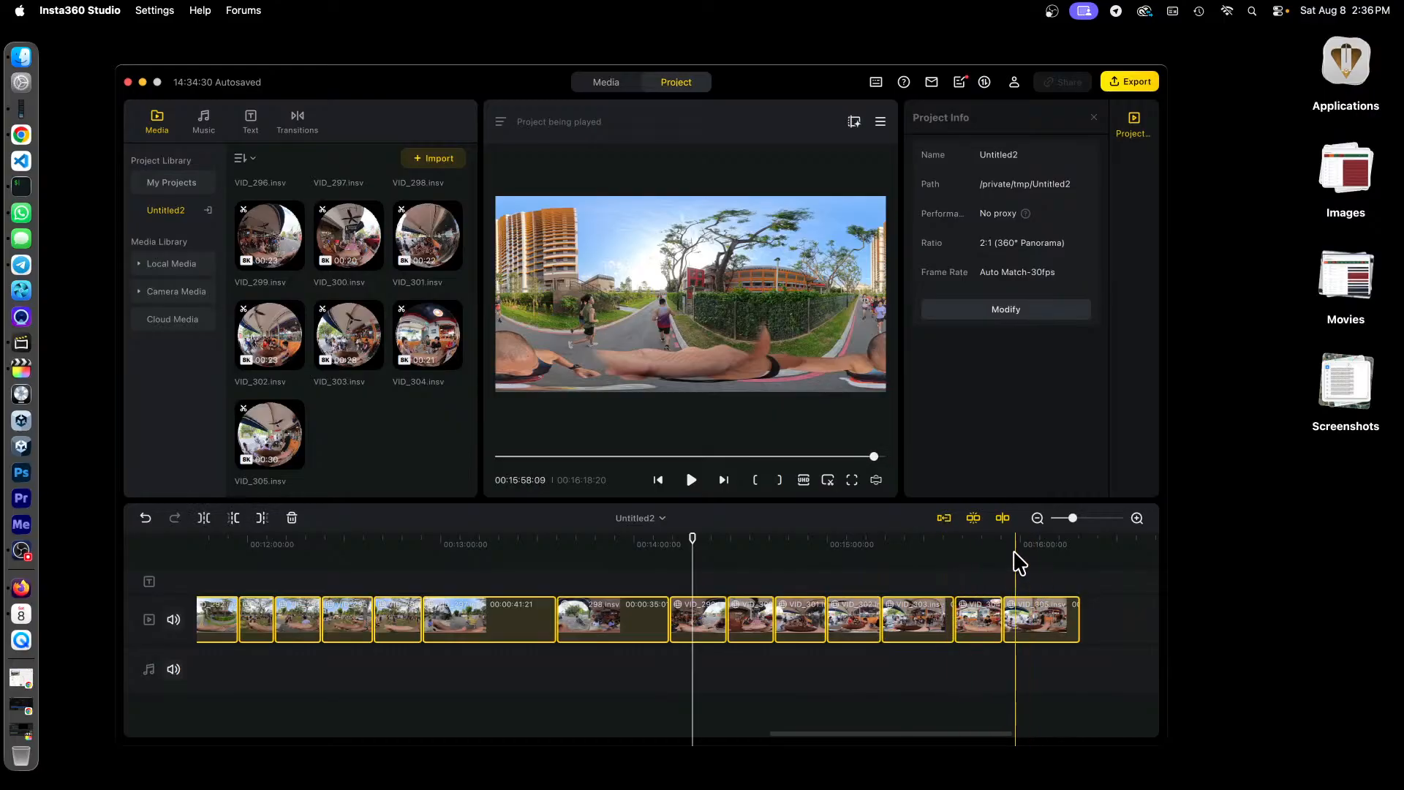
click(1033, 541)
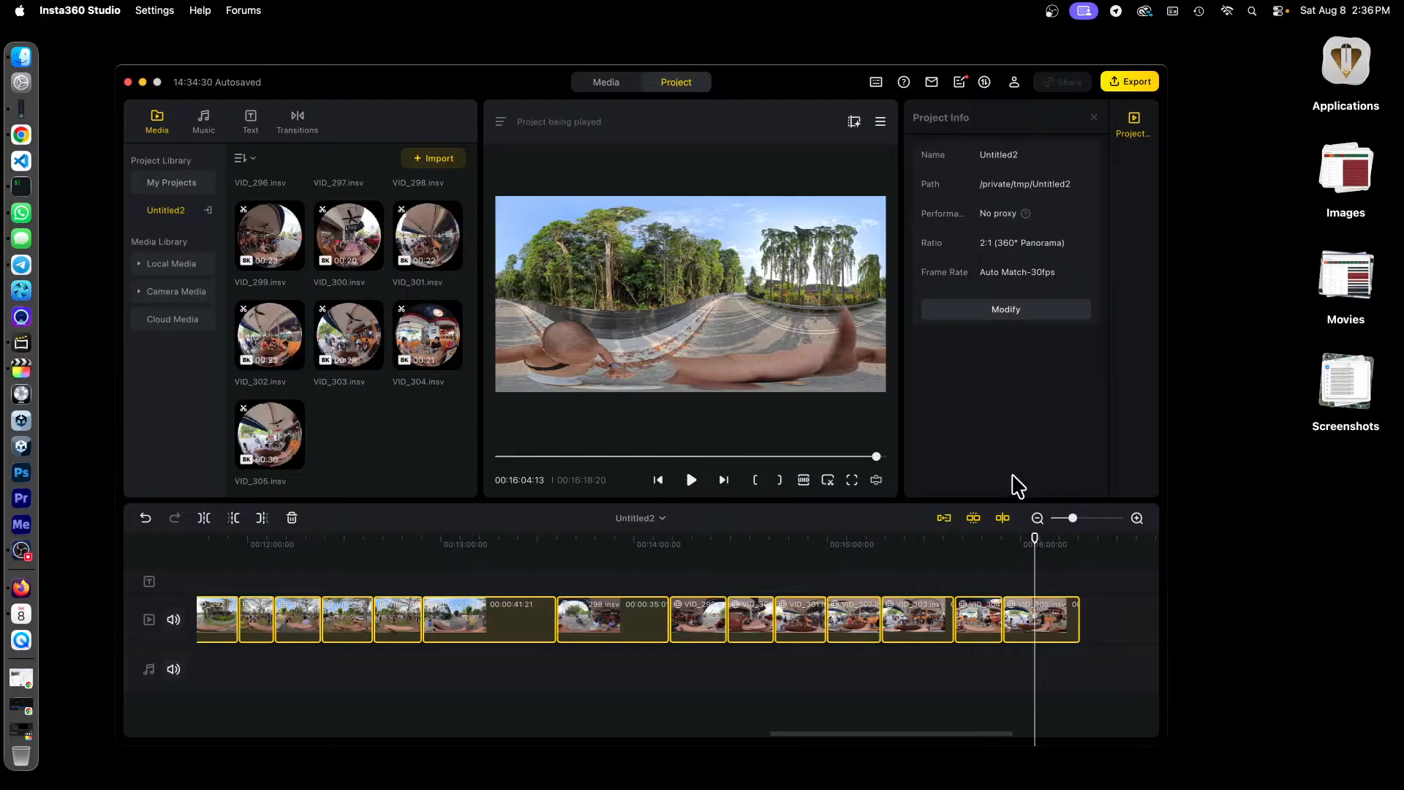
- Set the export bitrate to 200 Mbps and try to export the project as Long.mp4, declining to overwrite the existing file
click(1130, 84)
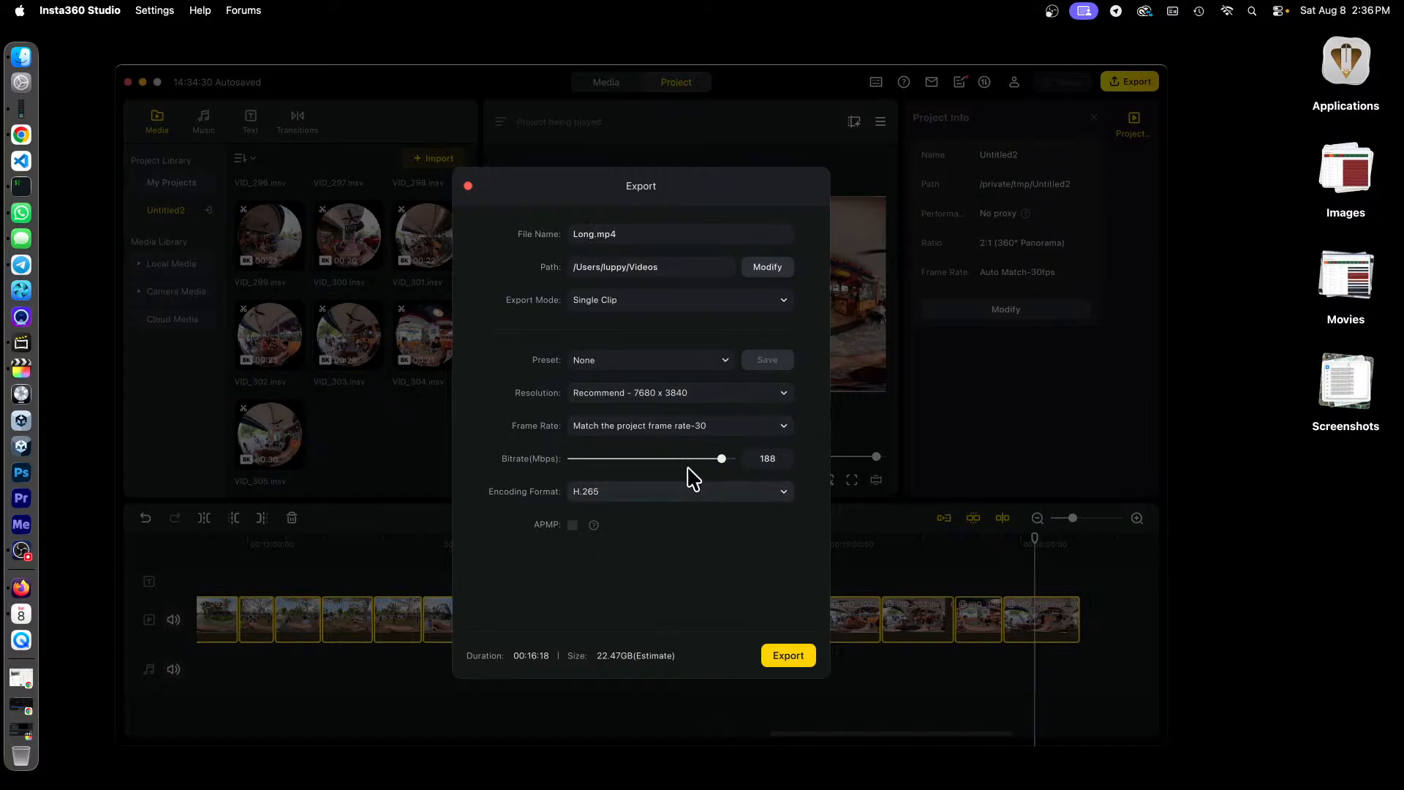
drag(721, 459, 753, 459)
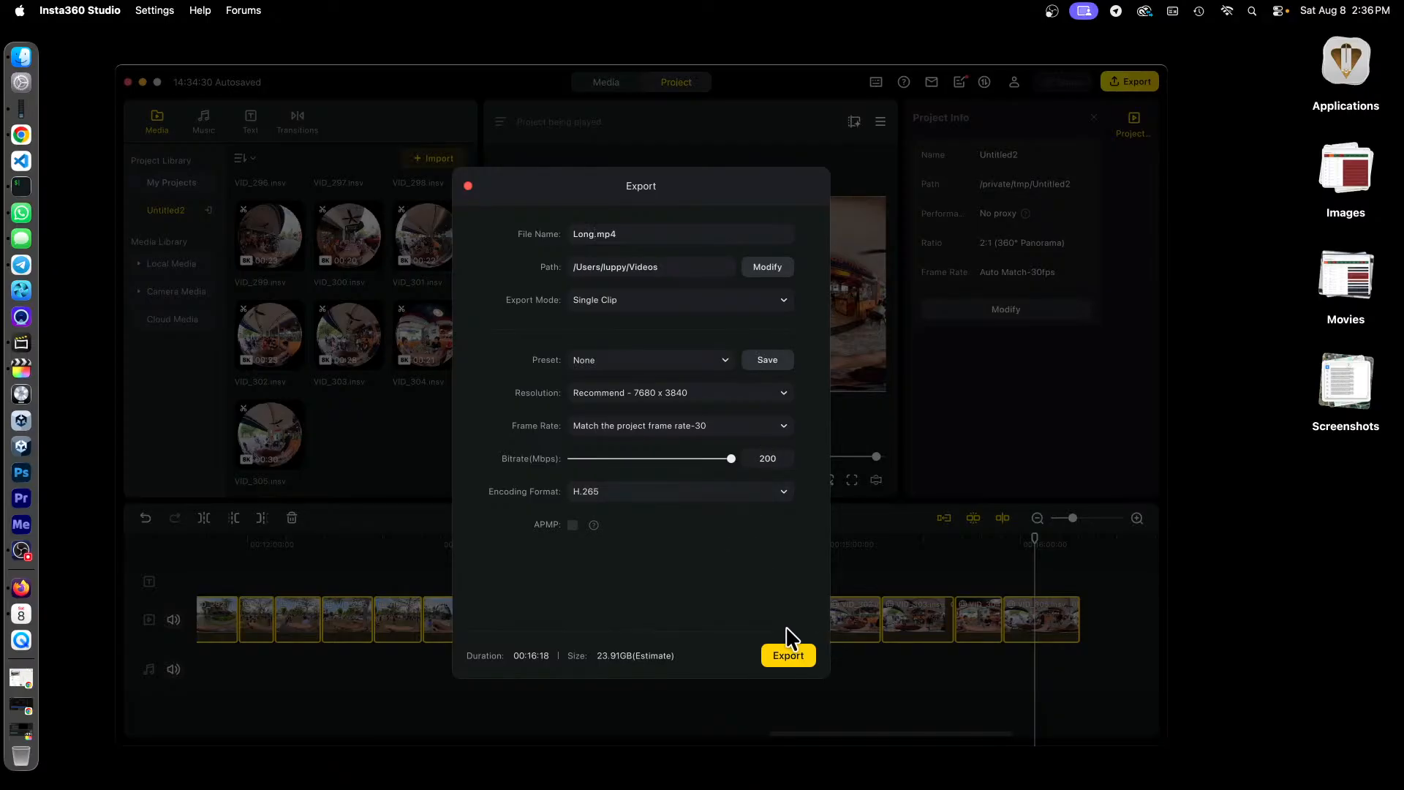
click(784, 652)
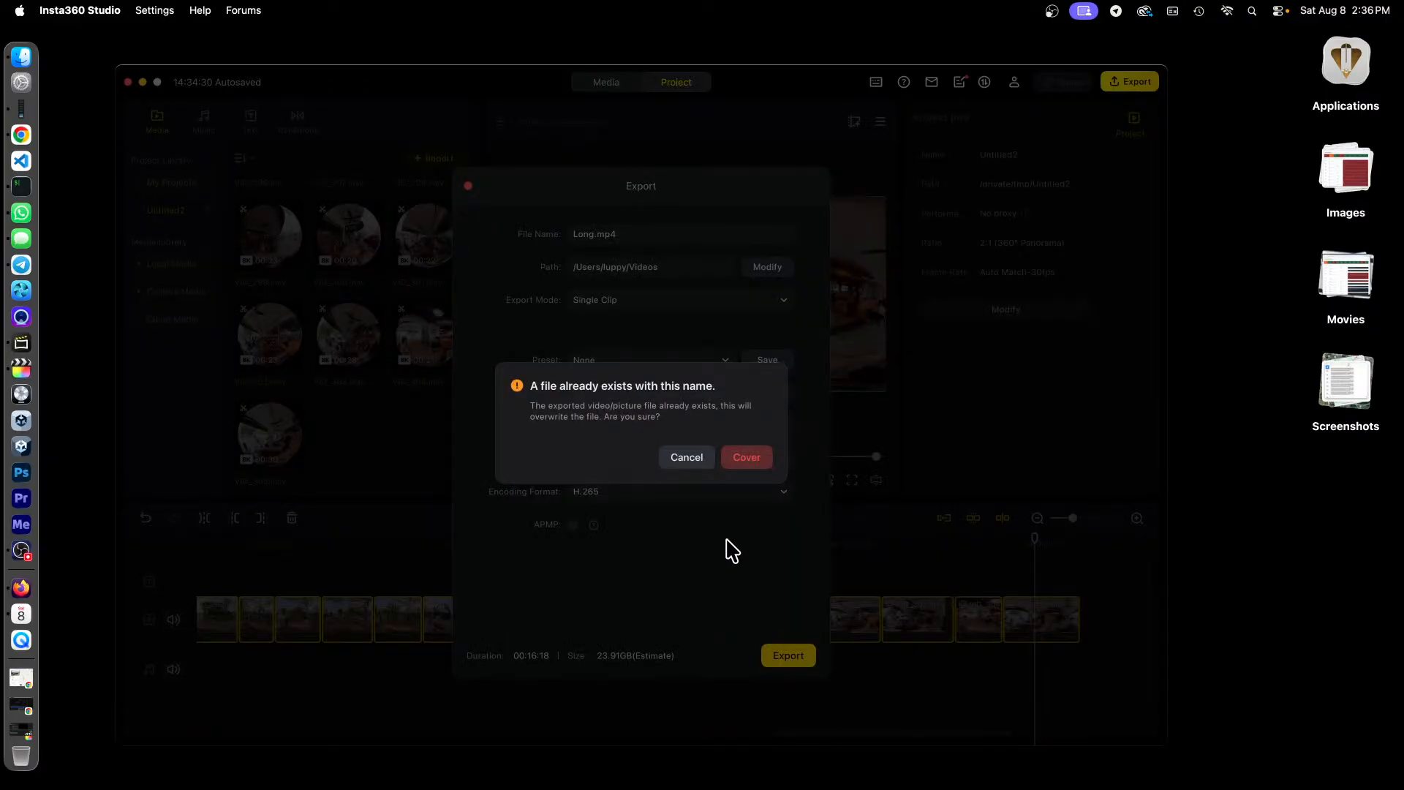
click(680, 461)
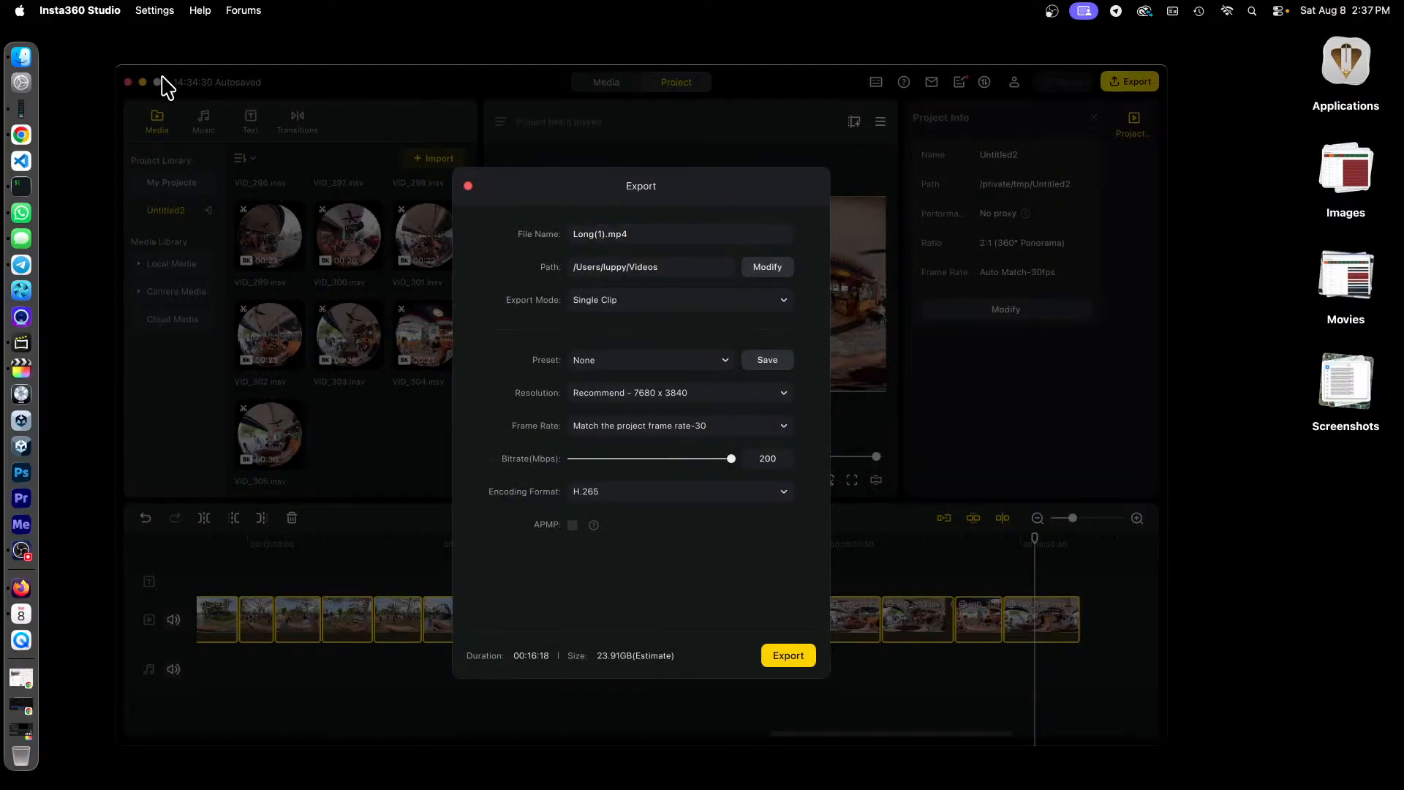
- Switch to Finder, go to the Videos folder, and view the existing Long.mp4 to identify its footage before closing it
click(21, 57)
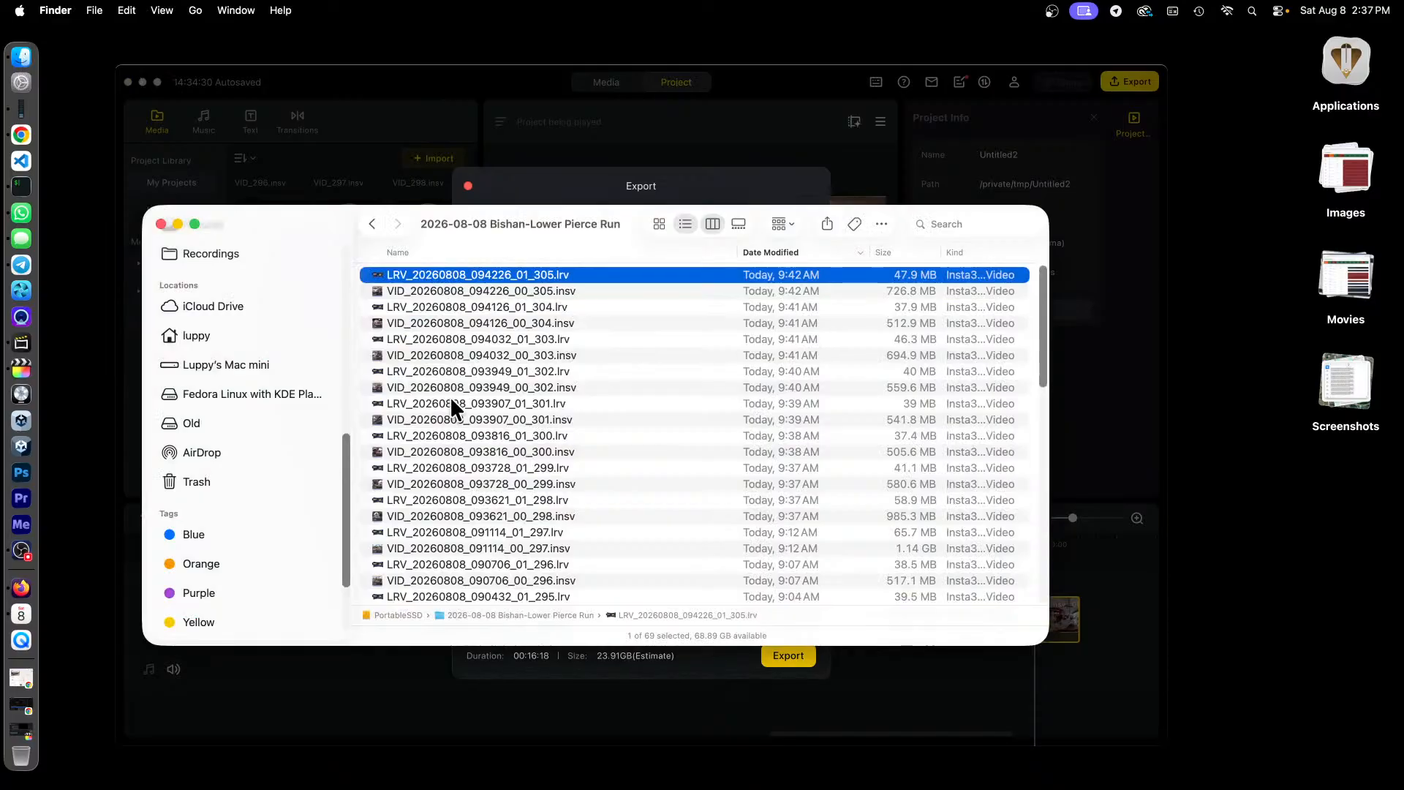
scroll(261, 358, down, 3)
scroll(262, 358, up, 10)
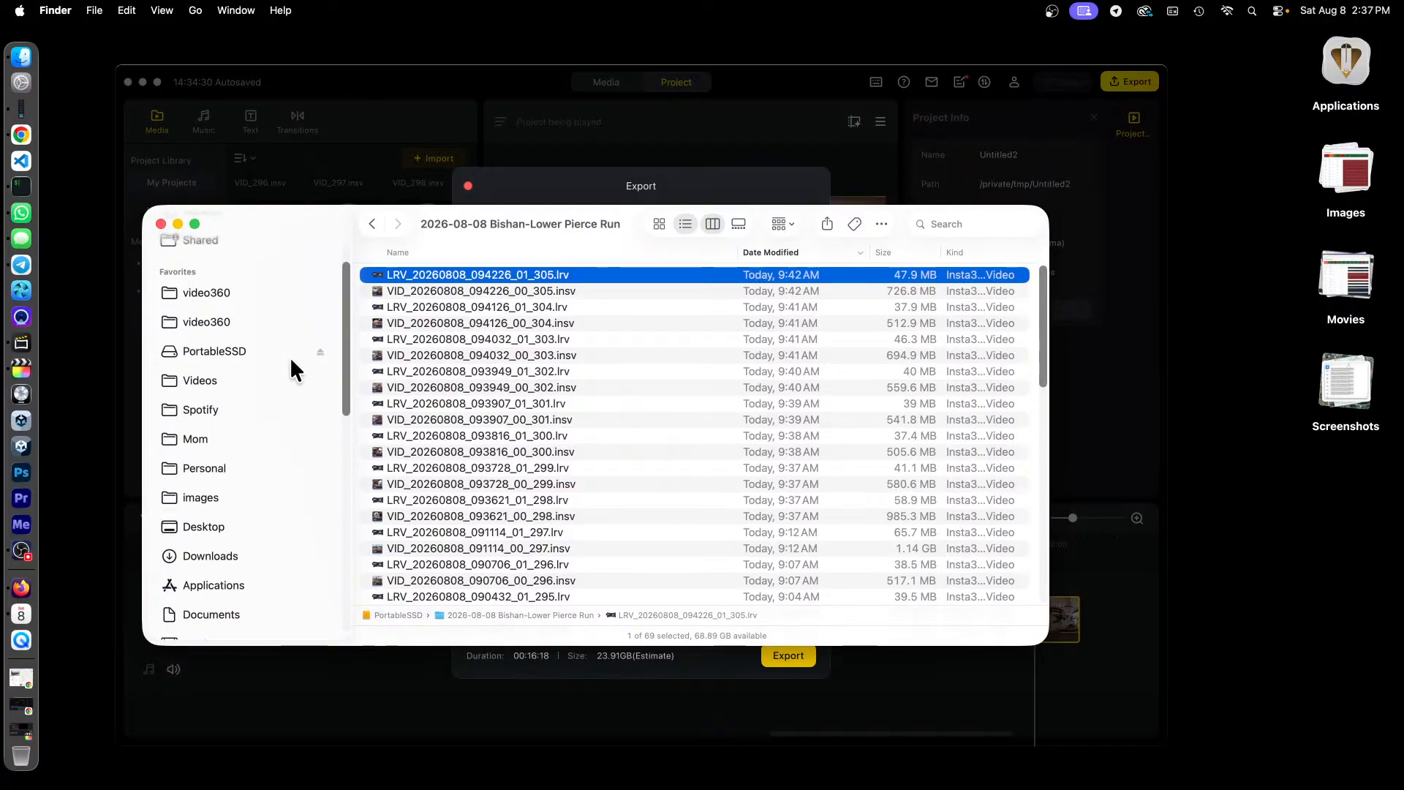
click(223, 382)
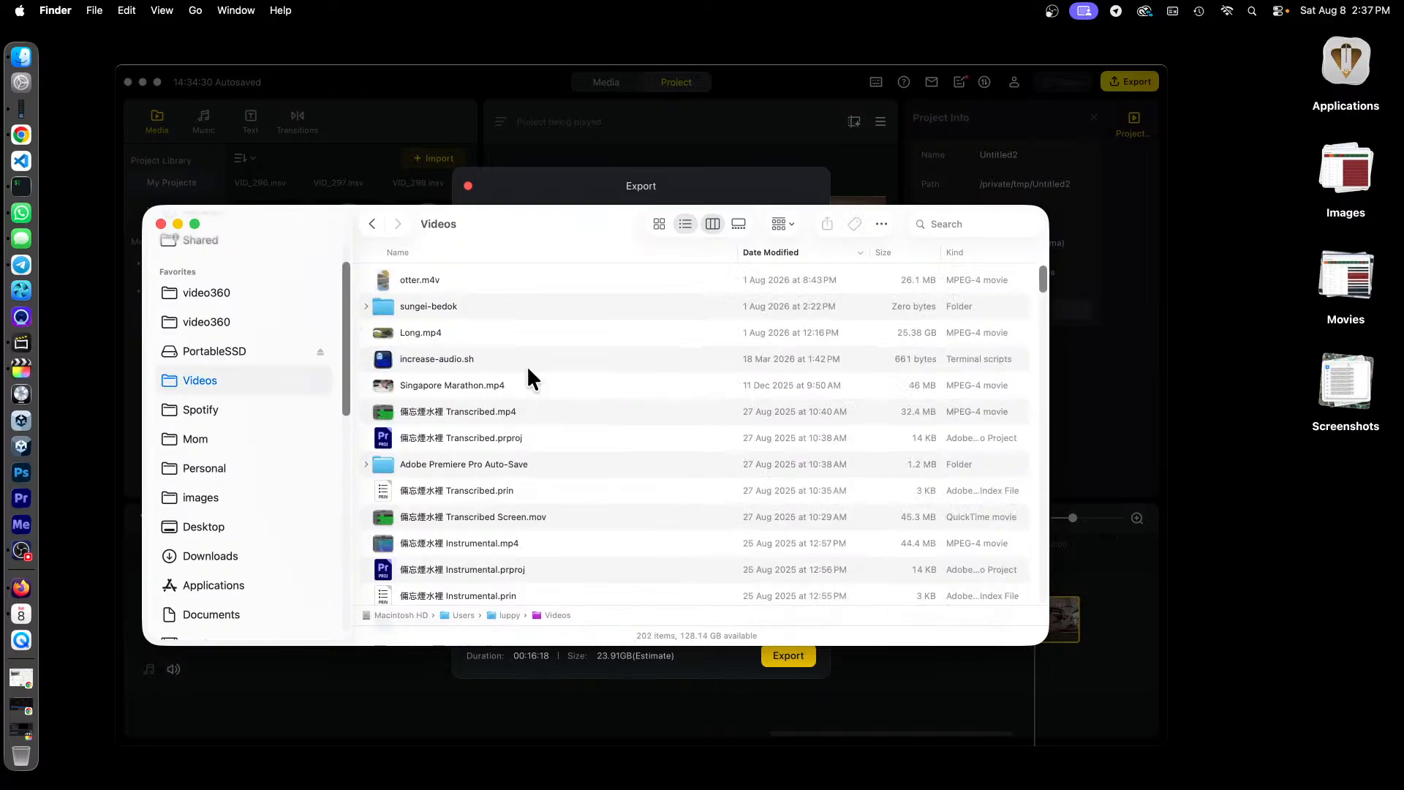
click(486, 332)
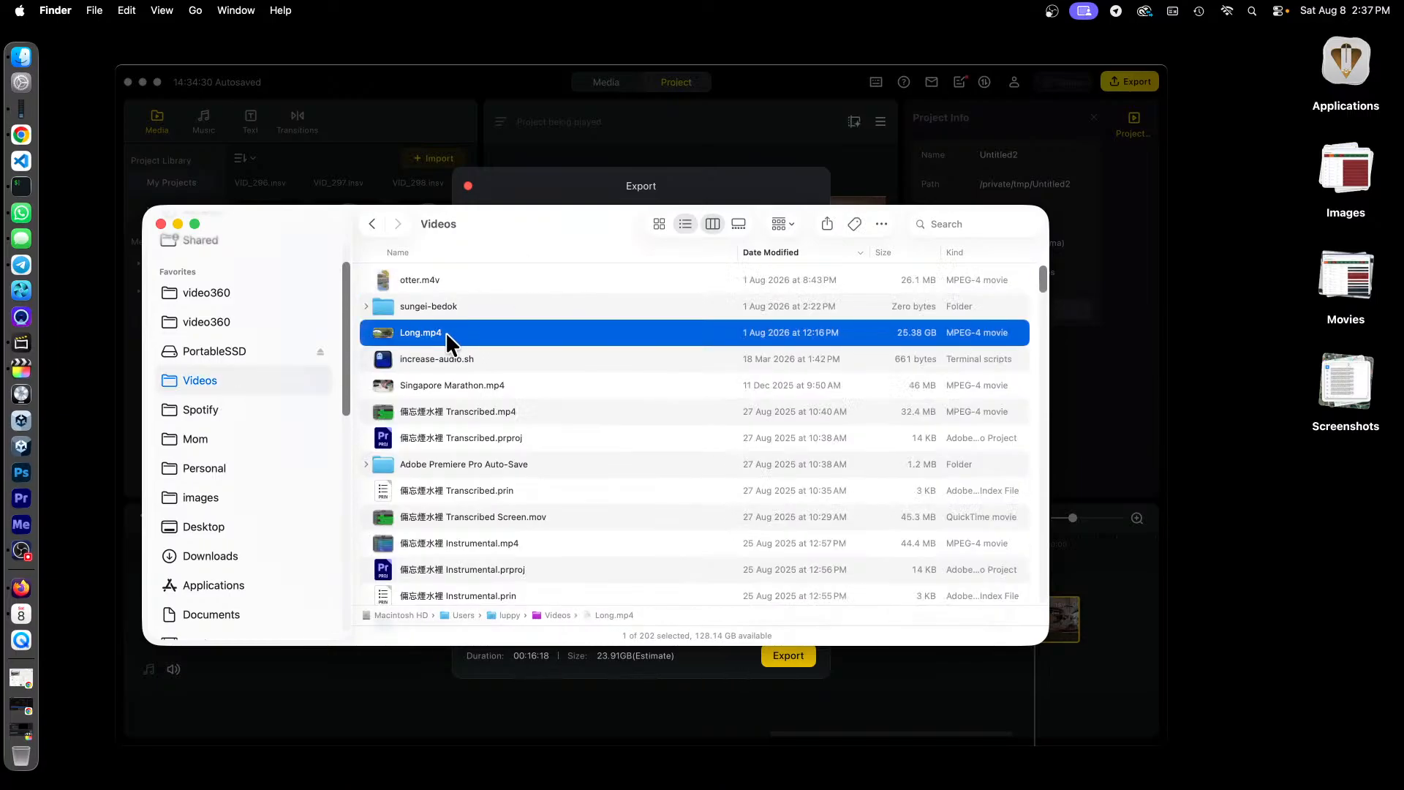
double_click(582, 332)
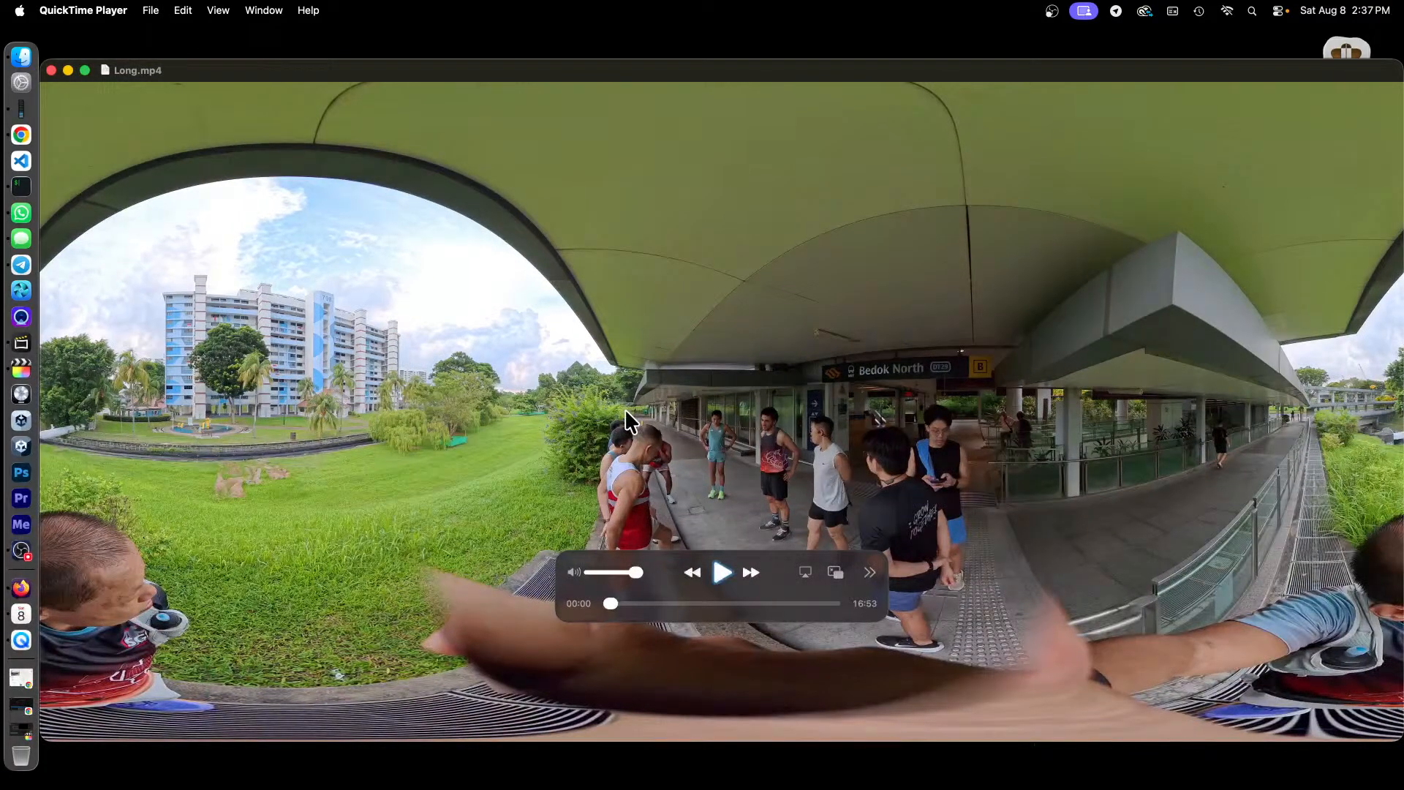
key(super+w)
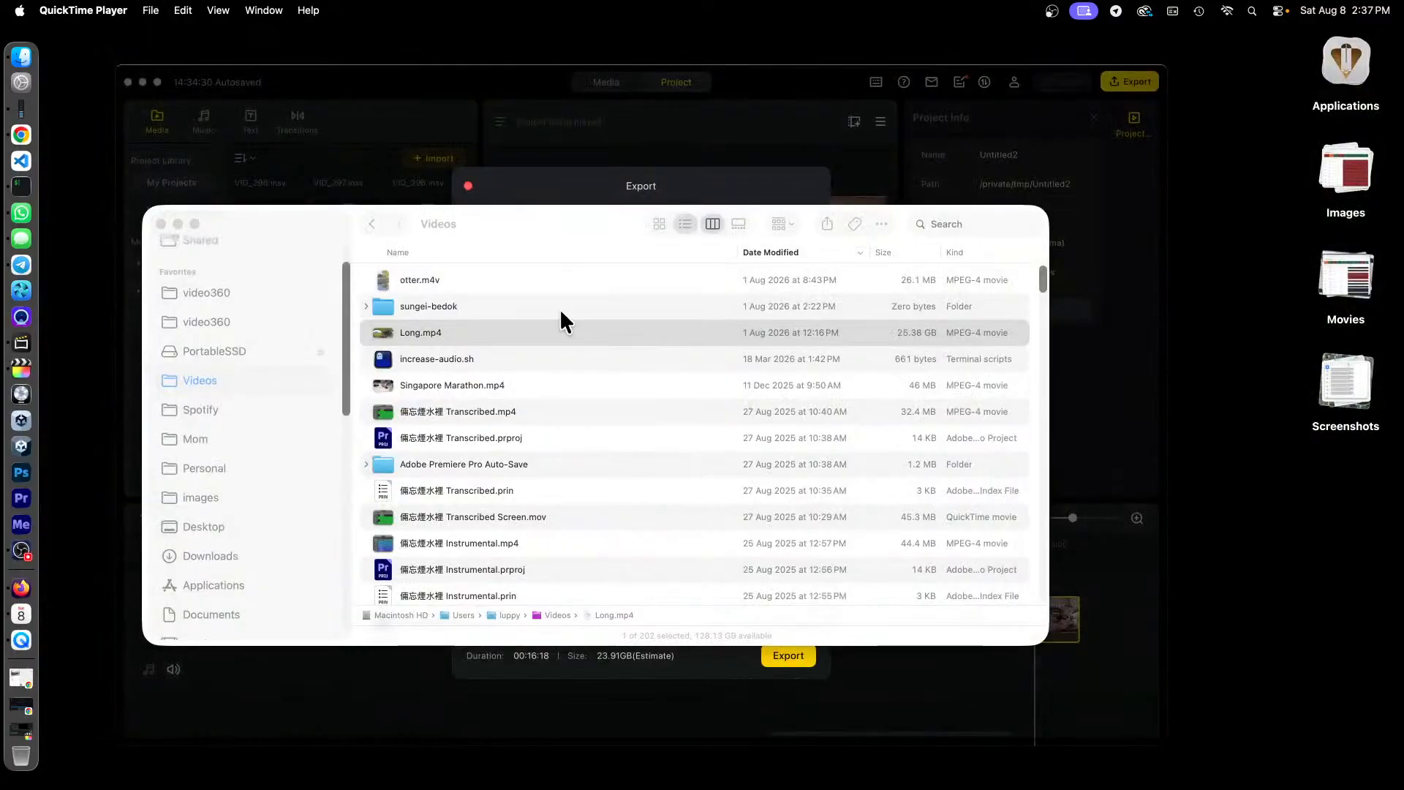
- Move Long.mp4 from Videos to the Final Cut Pro folder inside 2026-08-01 Sungei Bedok Run on PortableSSD
click(565, 227)
drag(419, 333, 603, 341)
drag(491, 313, 598, 468)
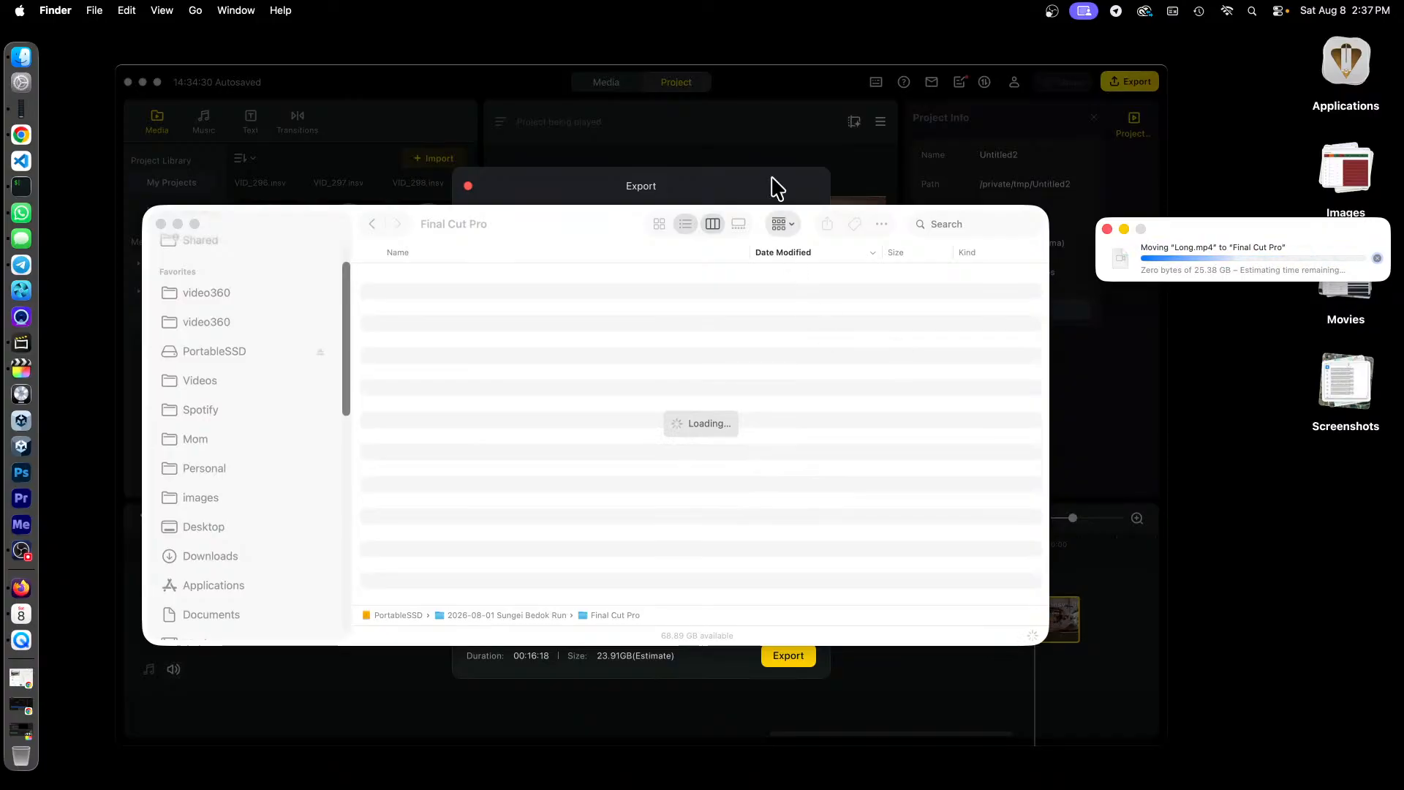
- Return to Insta360 Studio, start exporting the project as Long(1).mp4, and check its progress in the Task Center
click(526, 82)
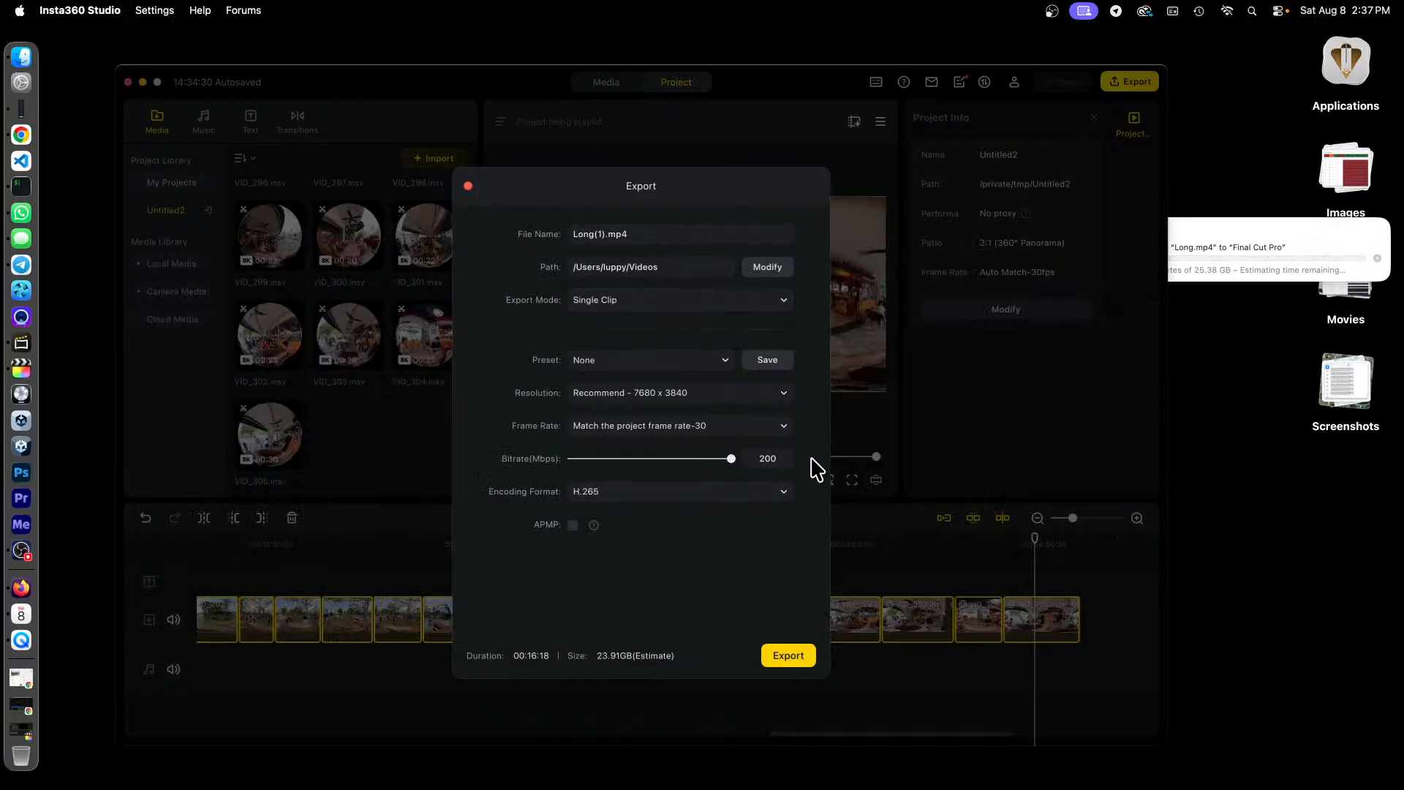
click(790, 658)
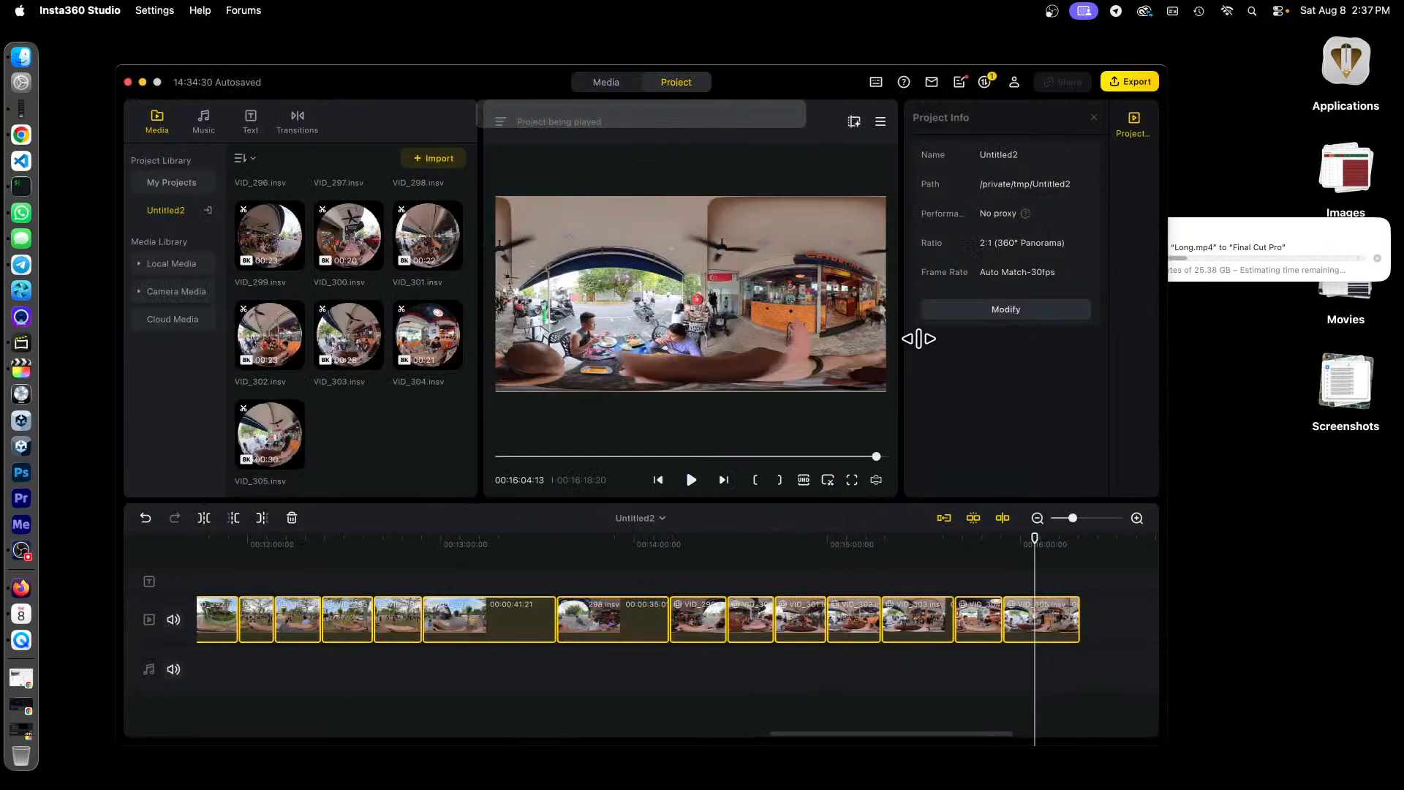
click(985, 83)
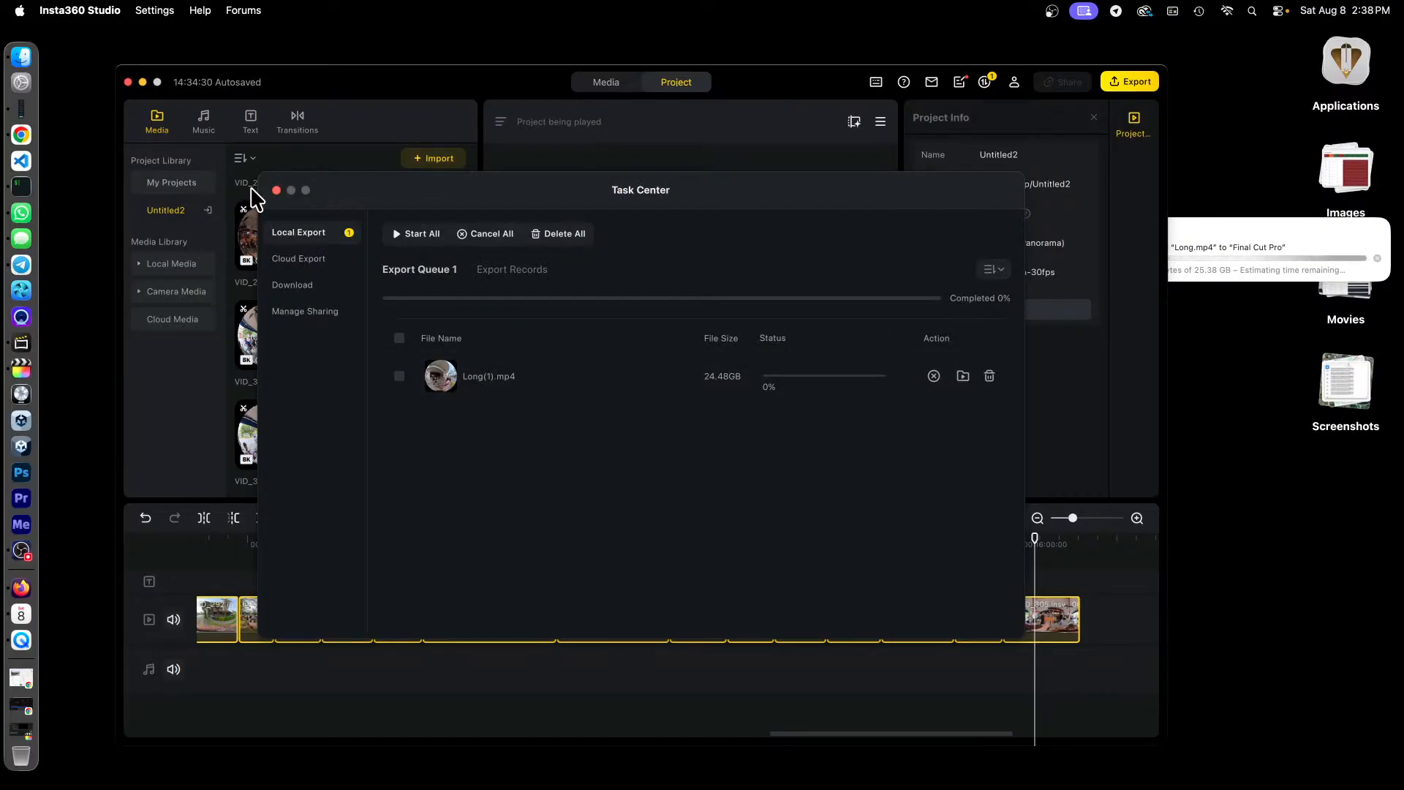
click(277, 191)
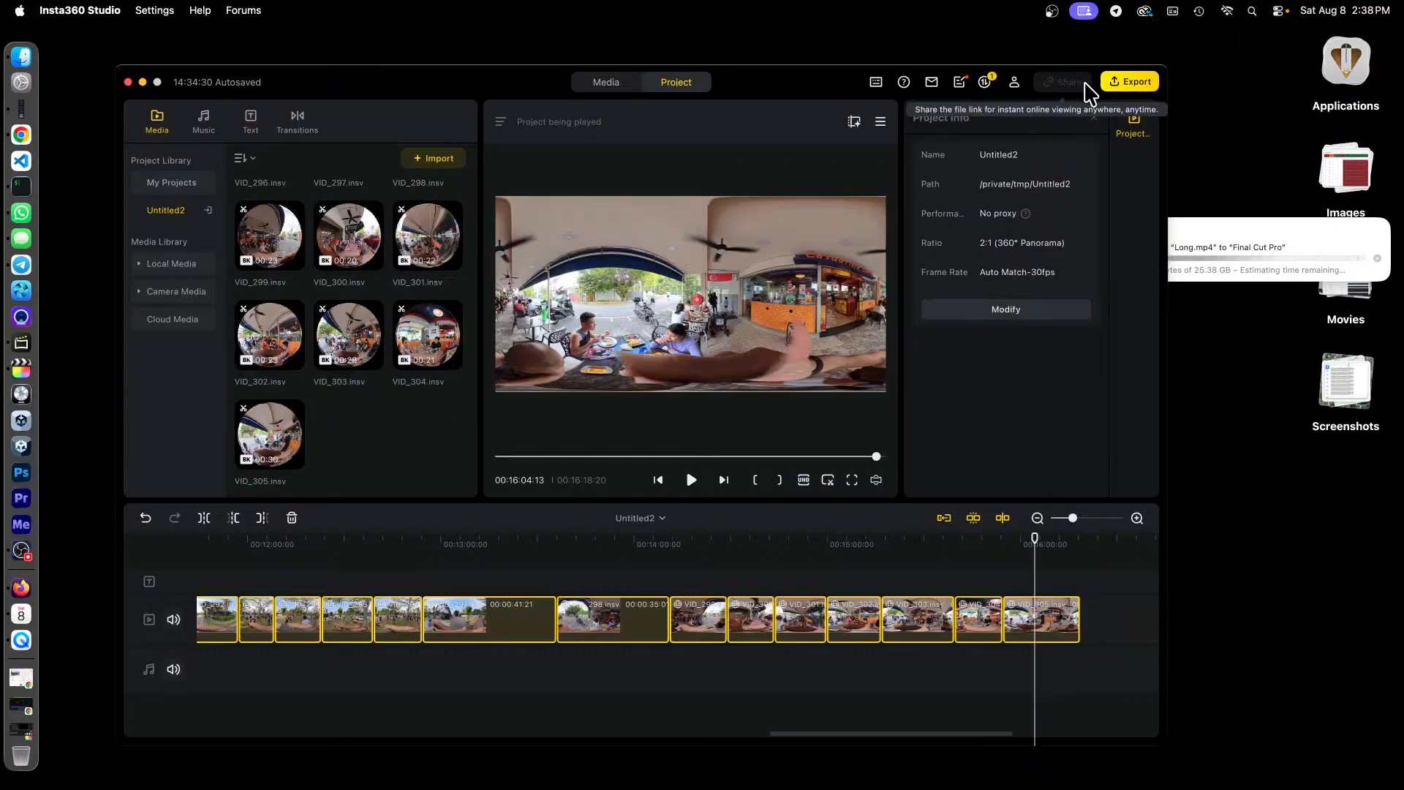
- Open the project's export settings, choose the Multiple Clips export mode, and set the bitrate to 200 Mbps
click(1110, 82)
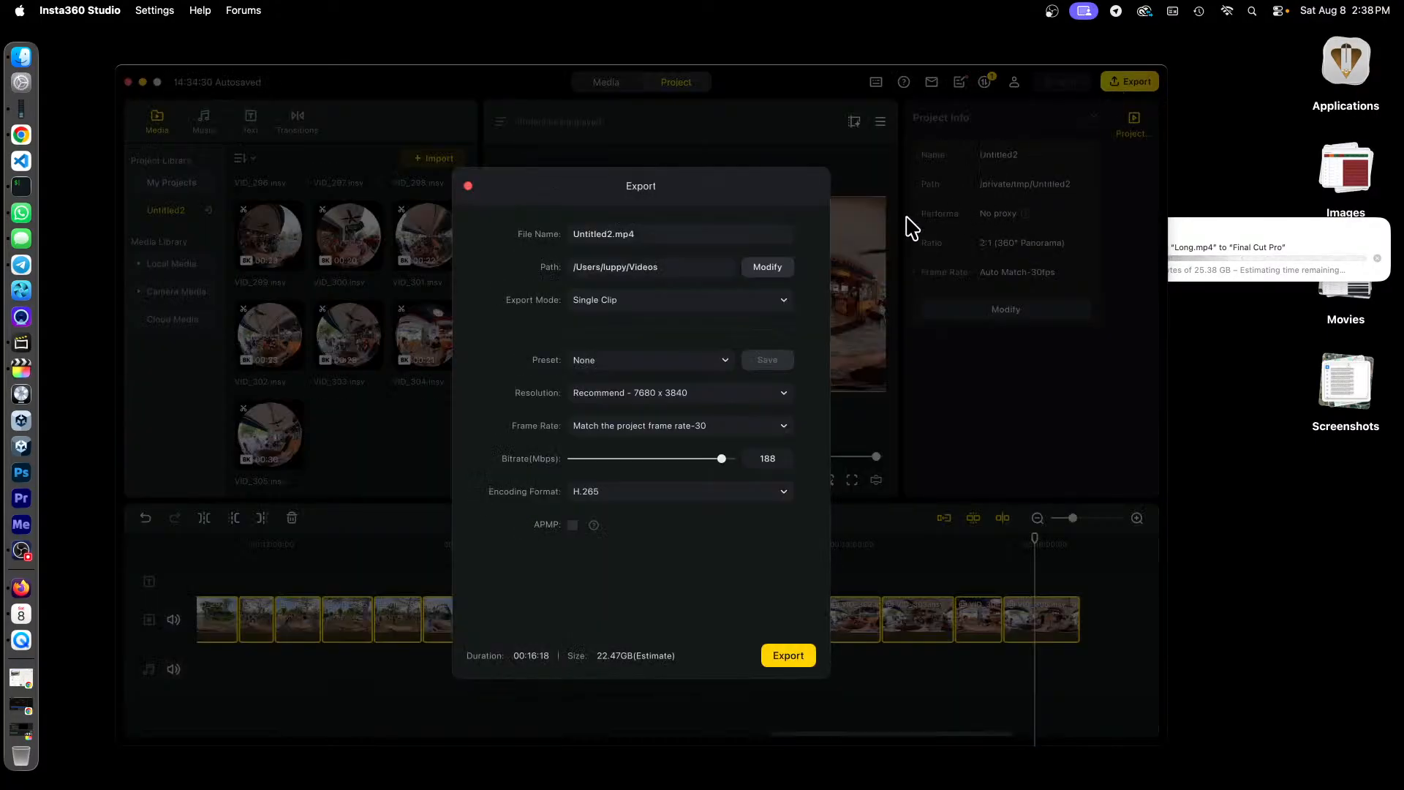
click(782, 300)
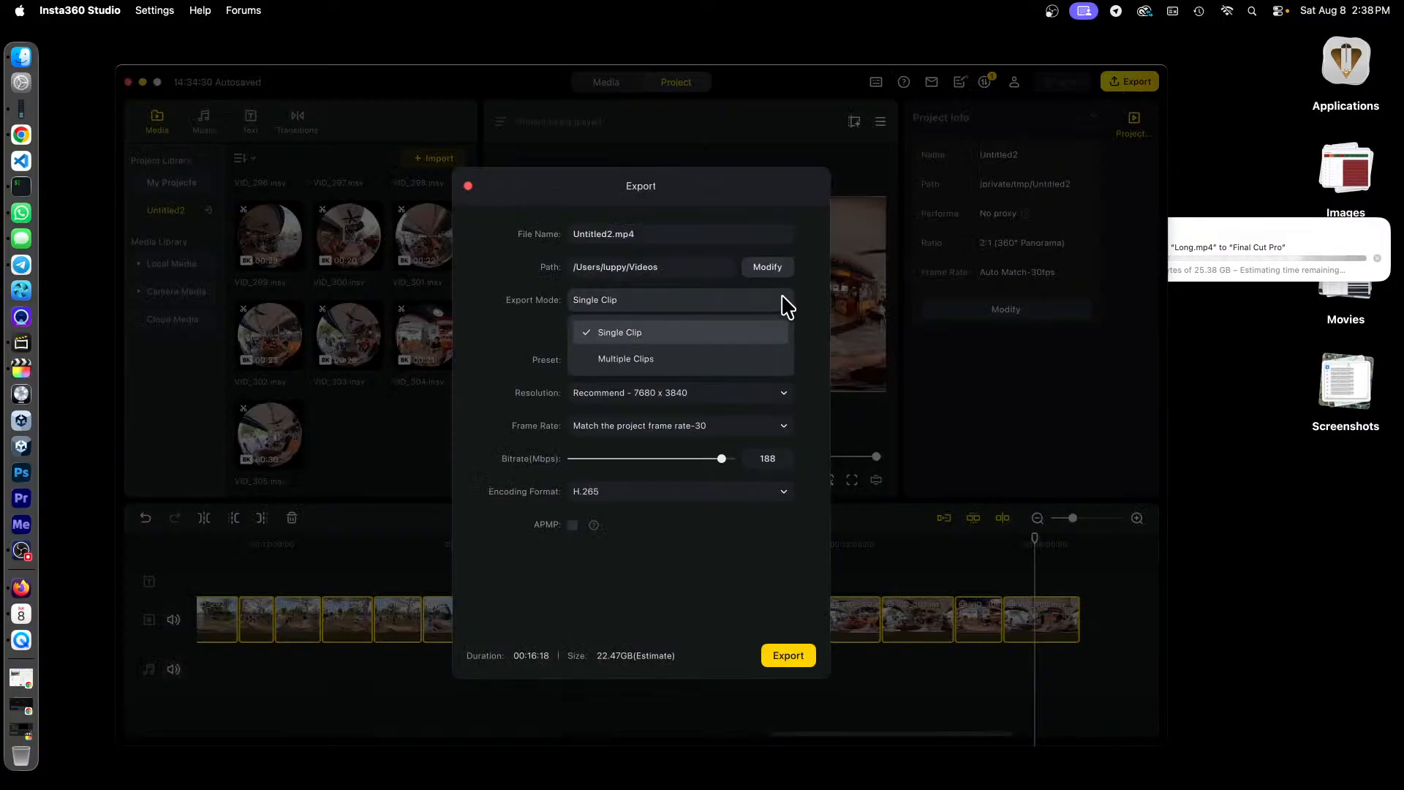
click(649, 359)
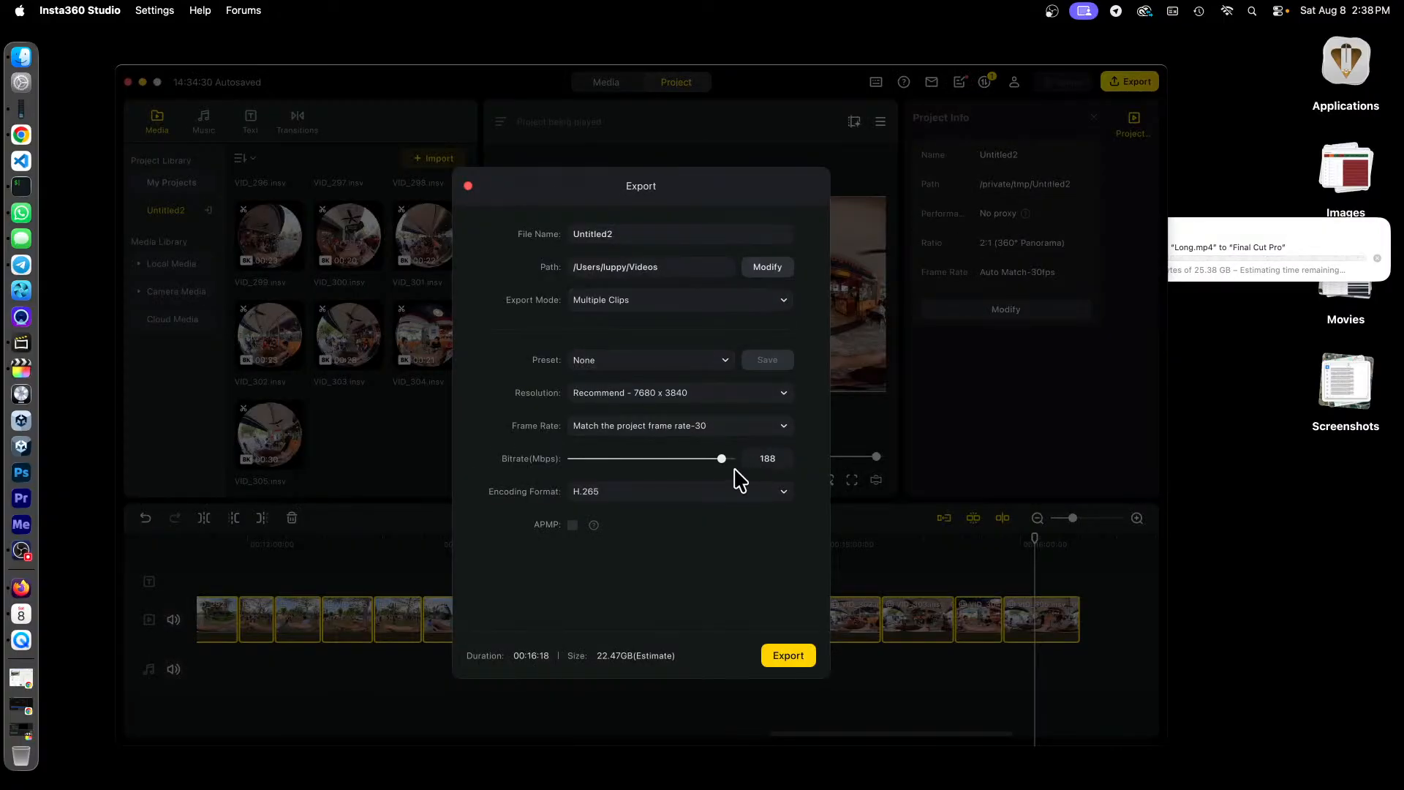
drag(723, 459, 745, 456)
- Name the multi-clip export bishan-lower-pierce and add it to the export queue
click(674, 232)
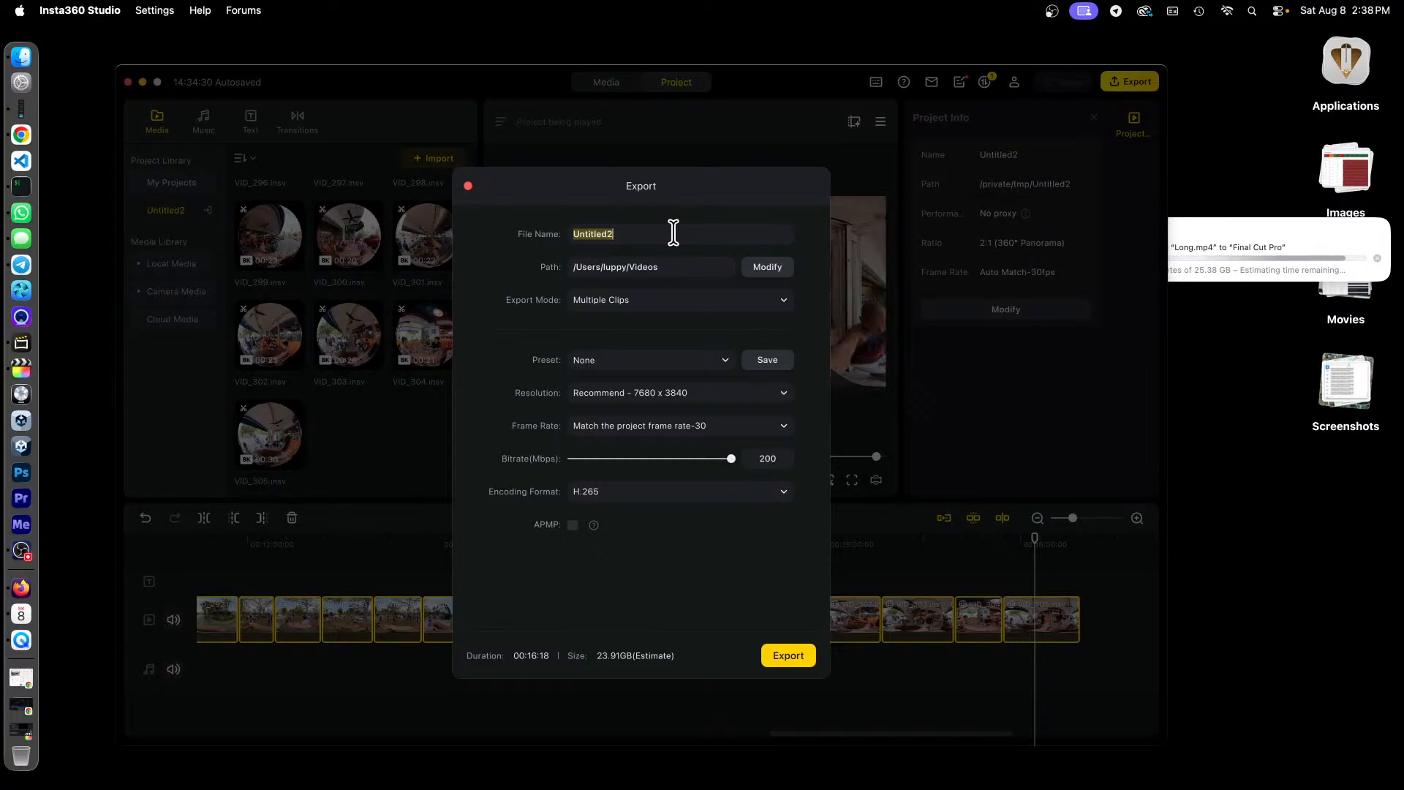
text(bish)
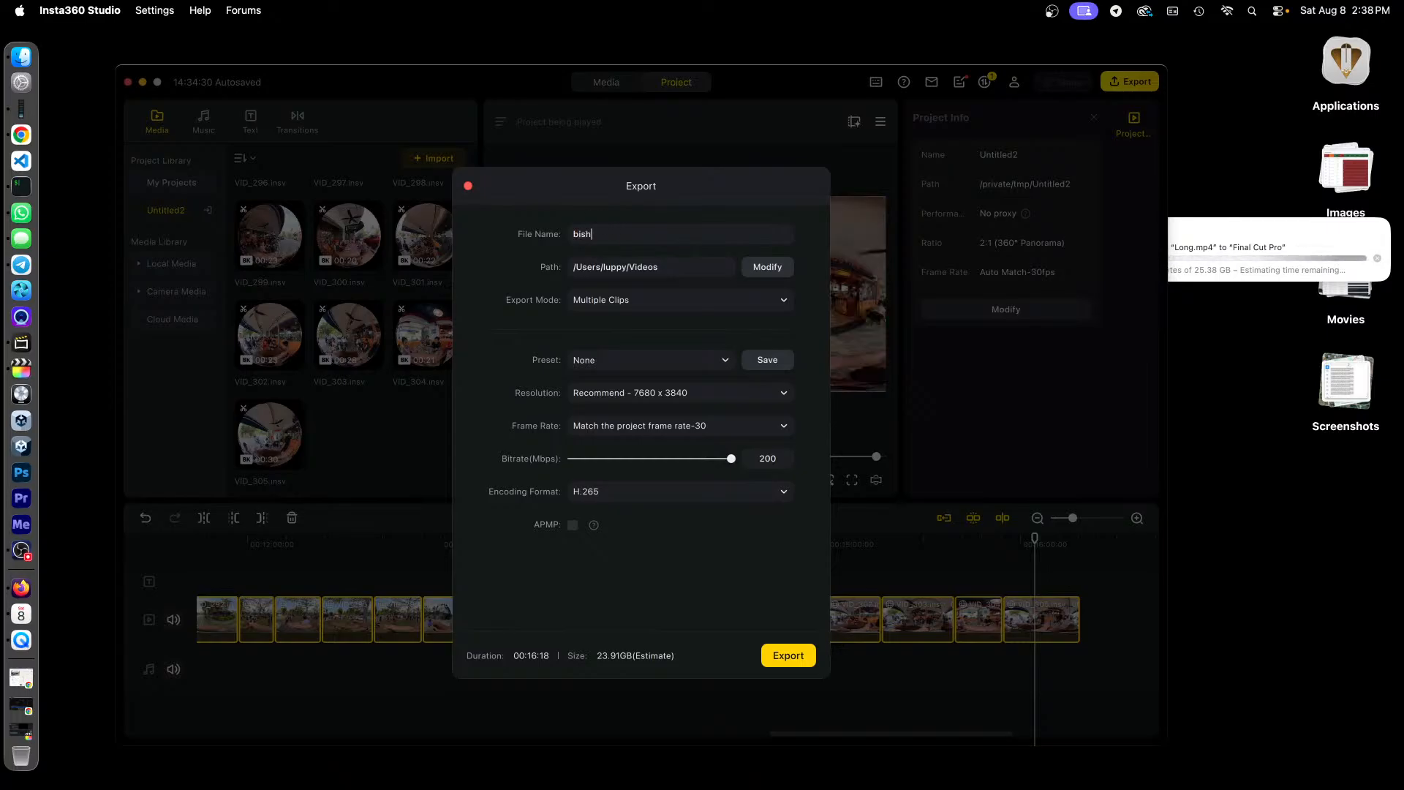
text(an-lower-pier)
key(BackSpace)
text(erce)
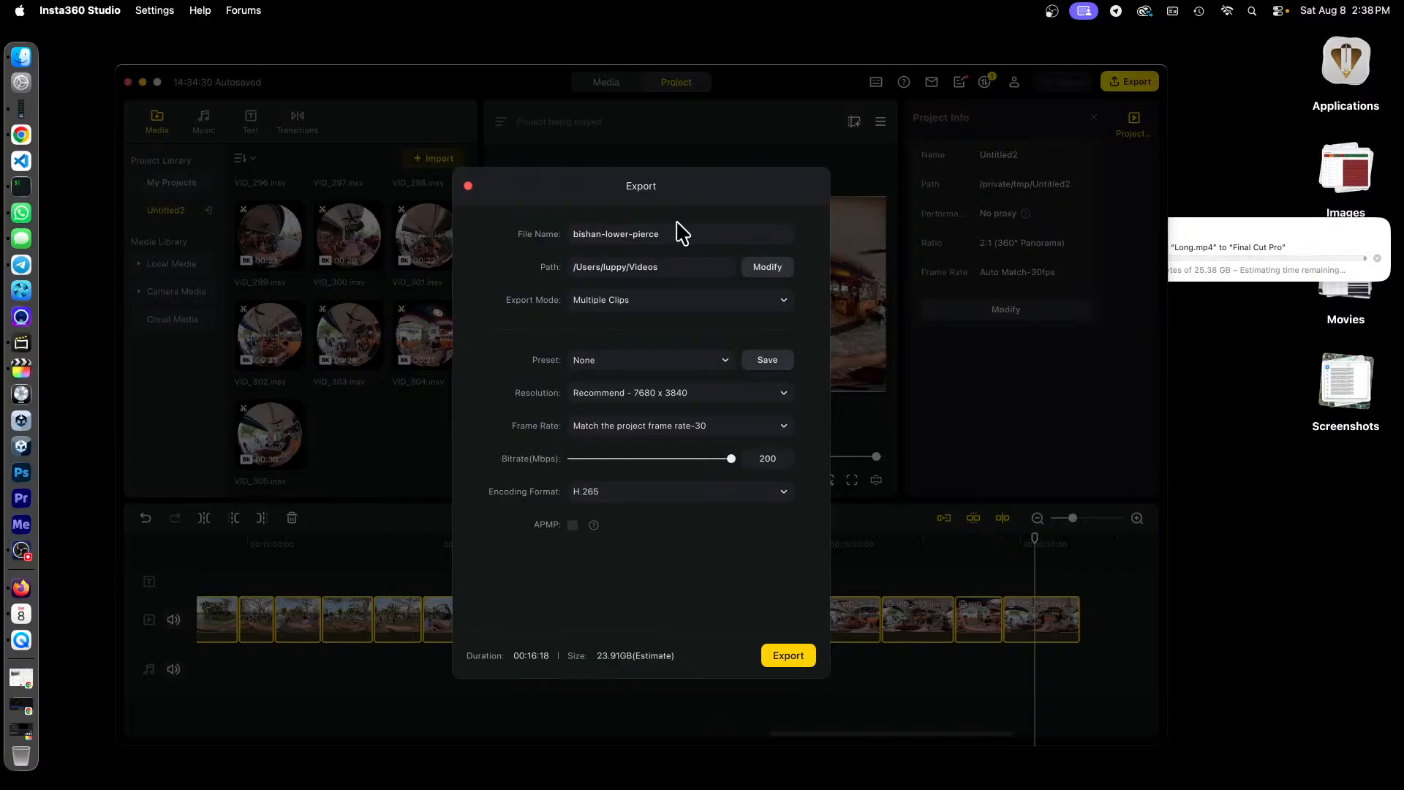
click(786, 648)
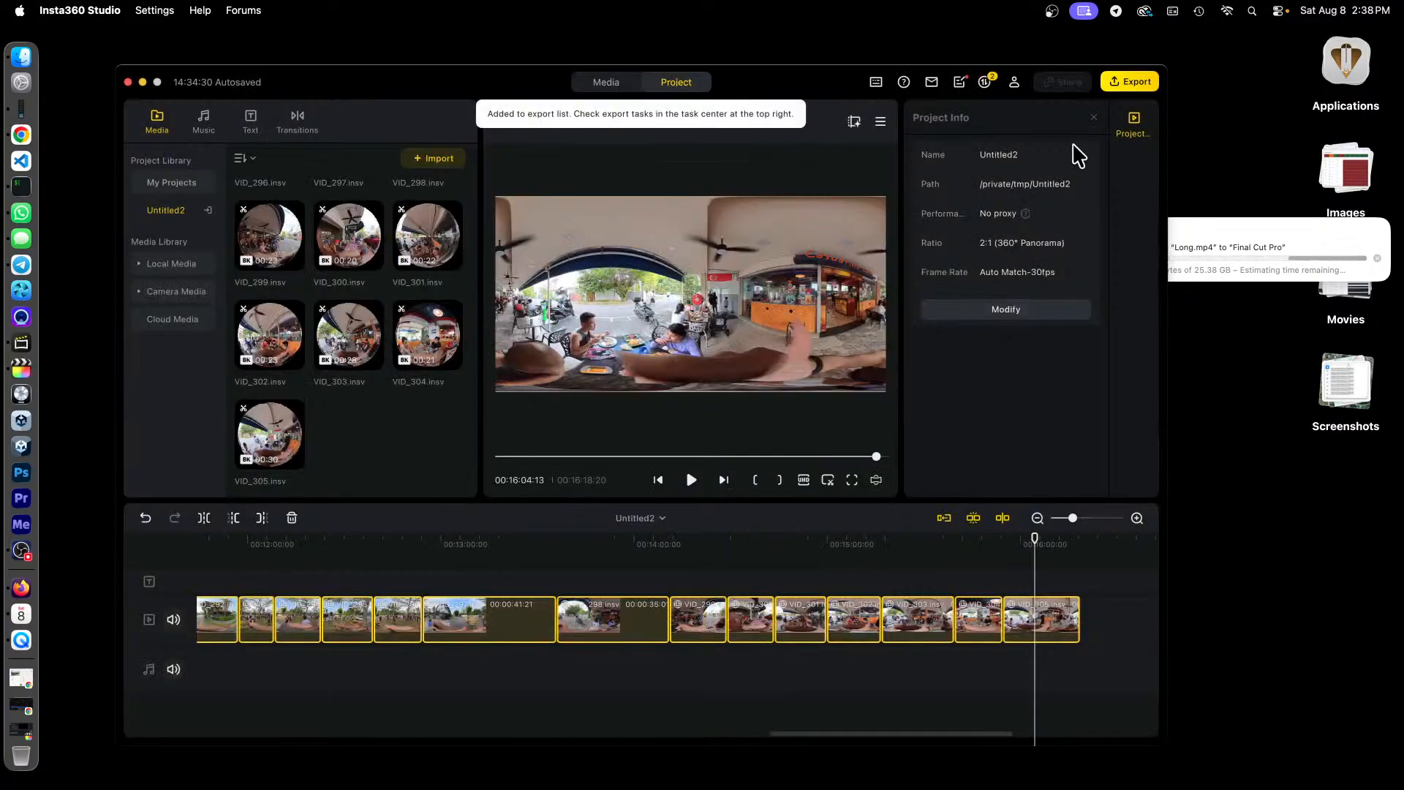
- Check the two queued exports in the Task Center and close it
click(984, 84)
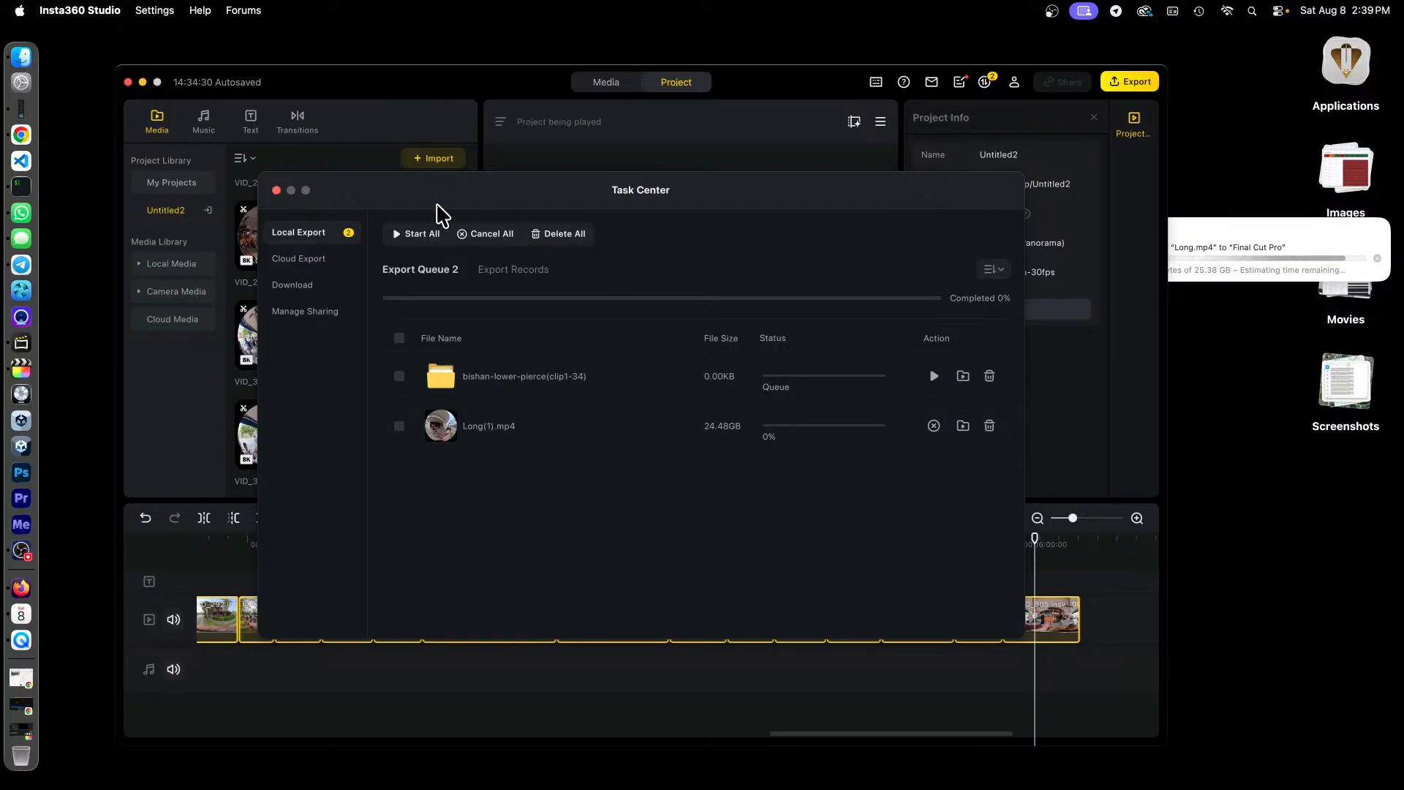
click(21, 62)
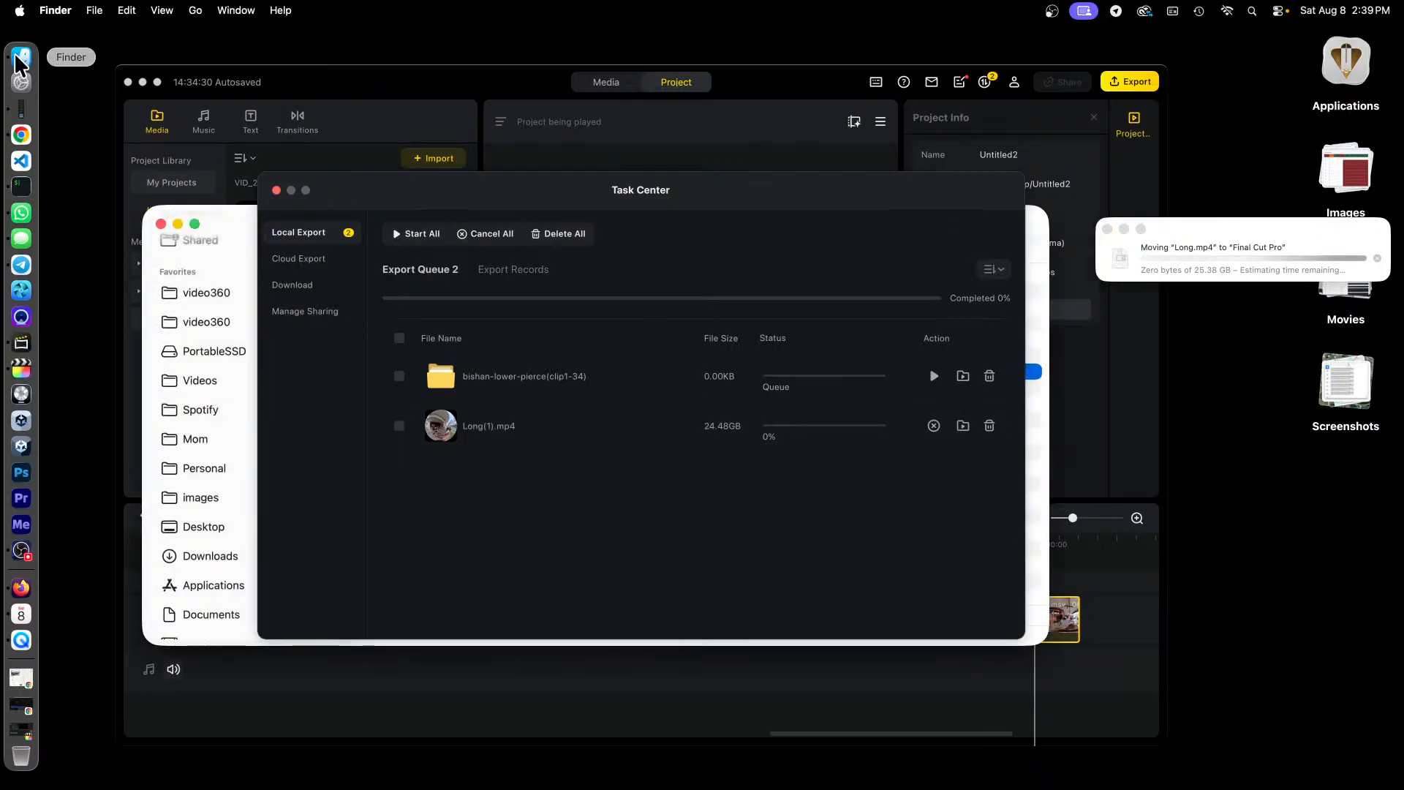
click(276, 190)
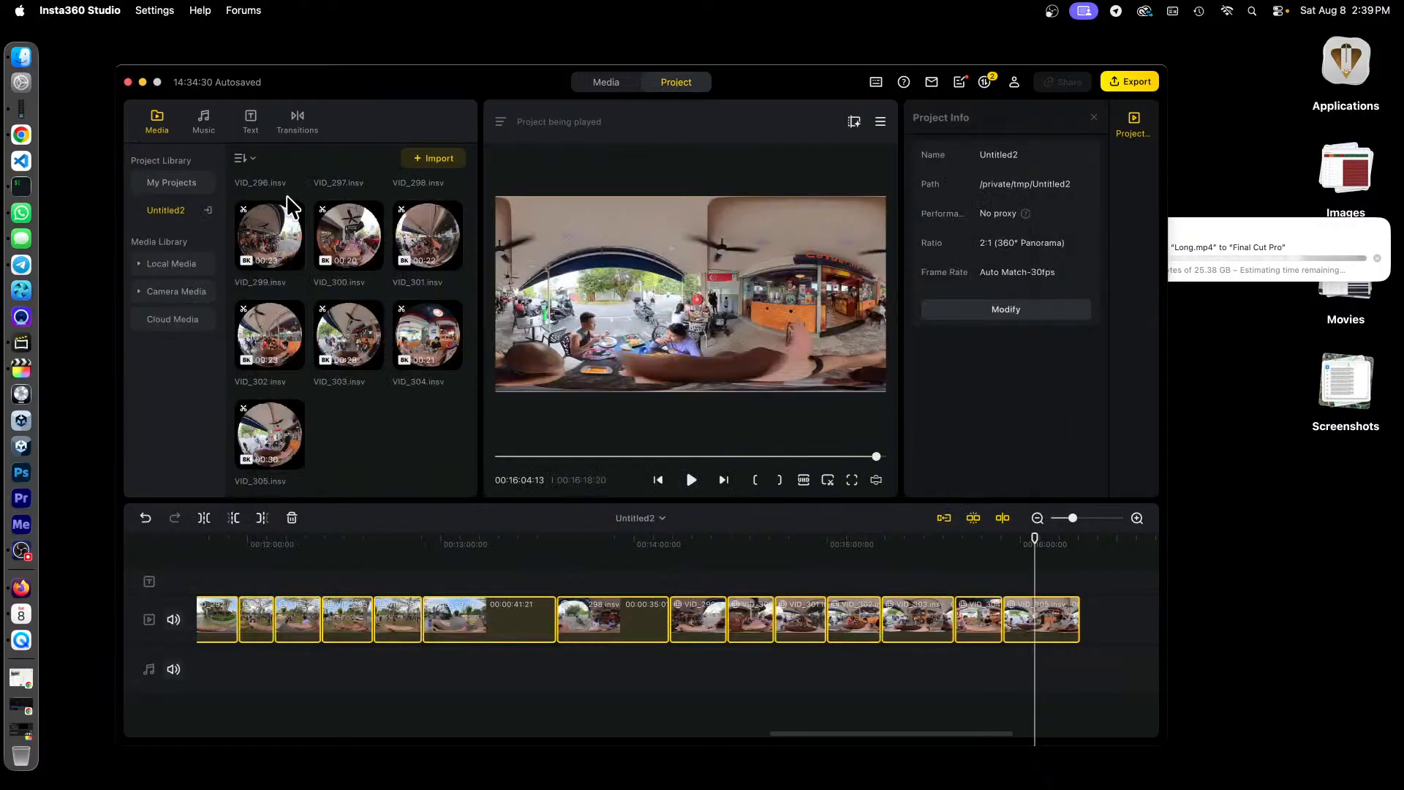
- Switch to Finder, open 2026-08-08 Bishan-Lower Pierce Run on PortableSSD, and select VID_20260808_094226_00_305.insv
click(21, 57)
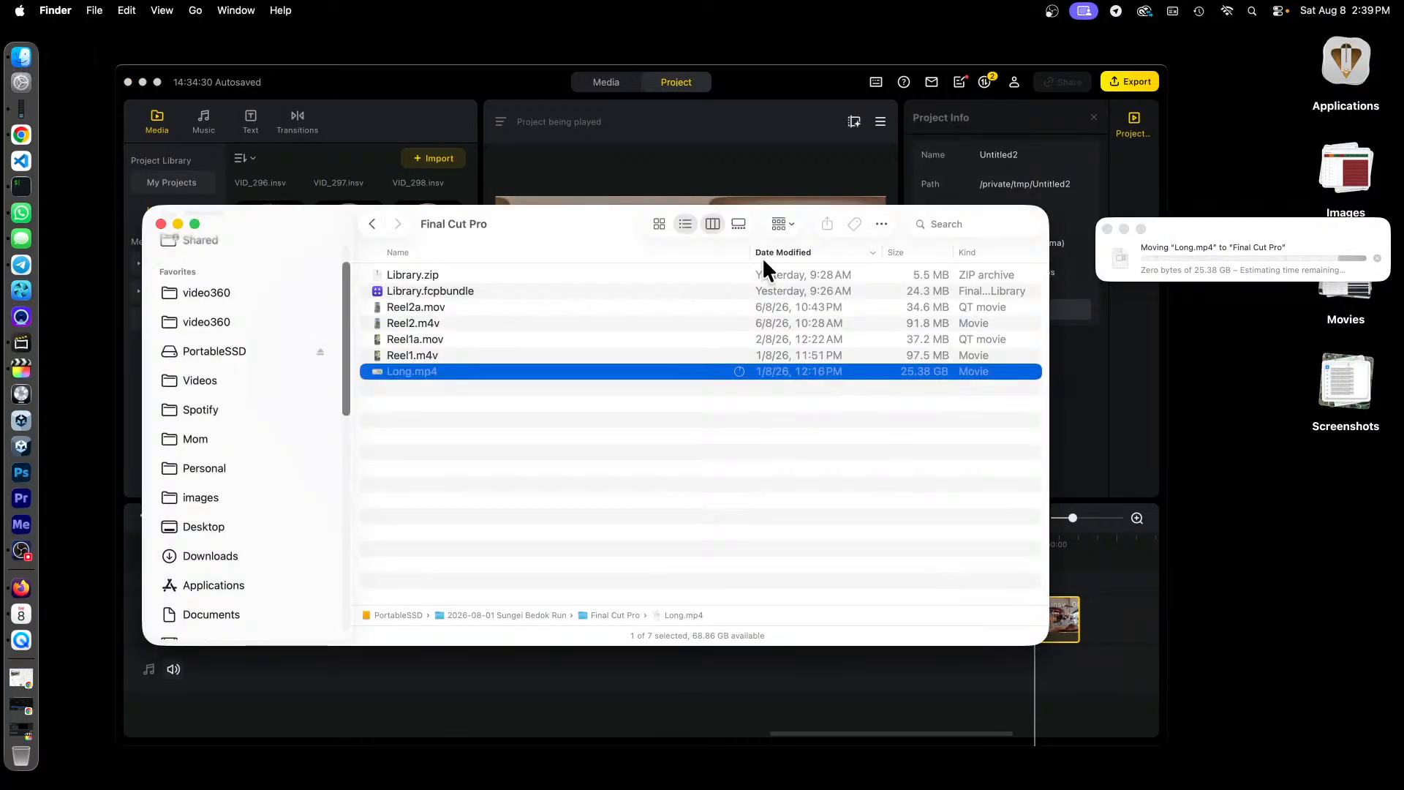
click(239, 349)
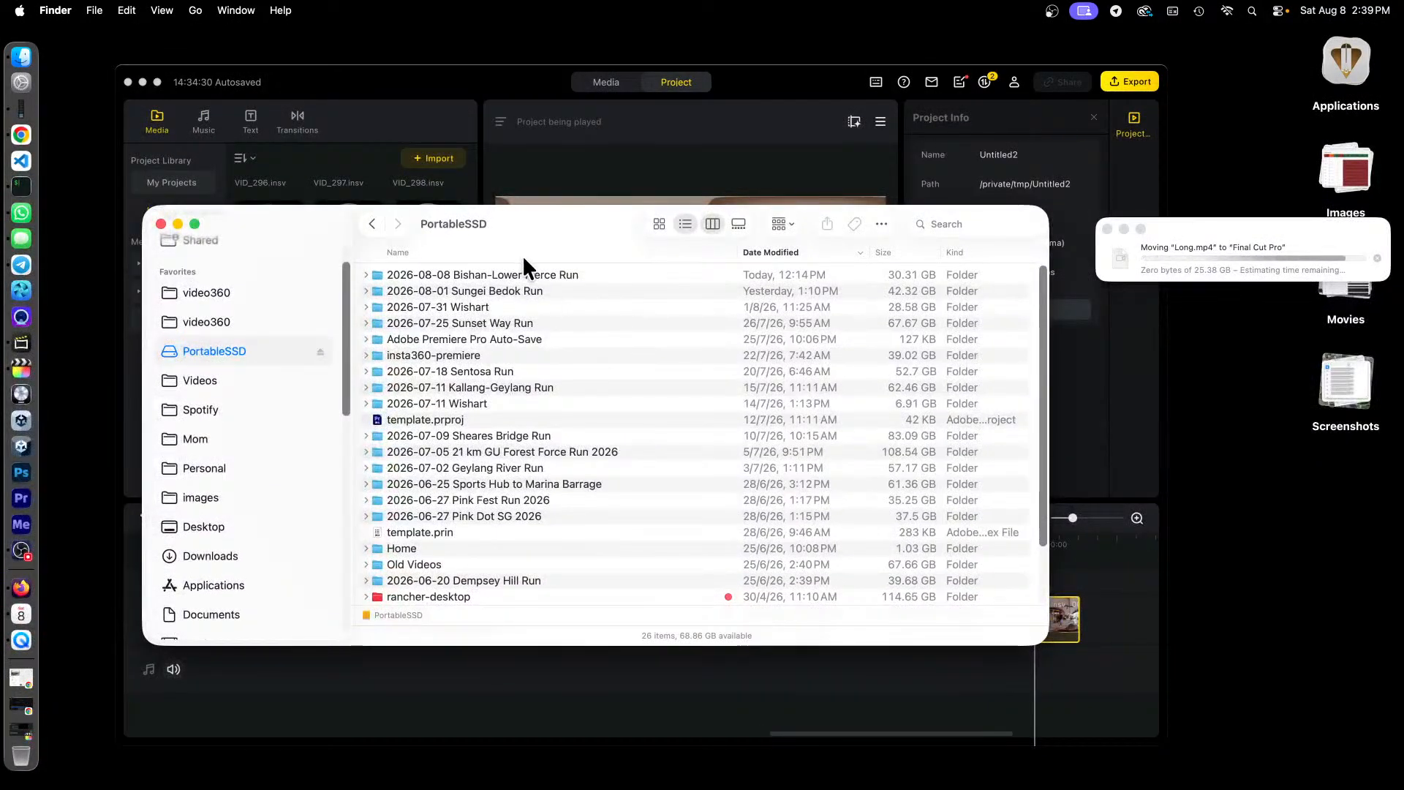
double_click(564, 272)
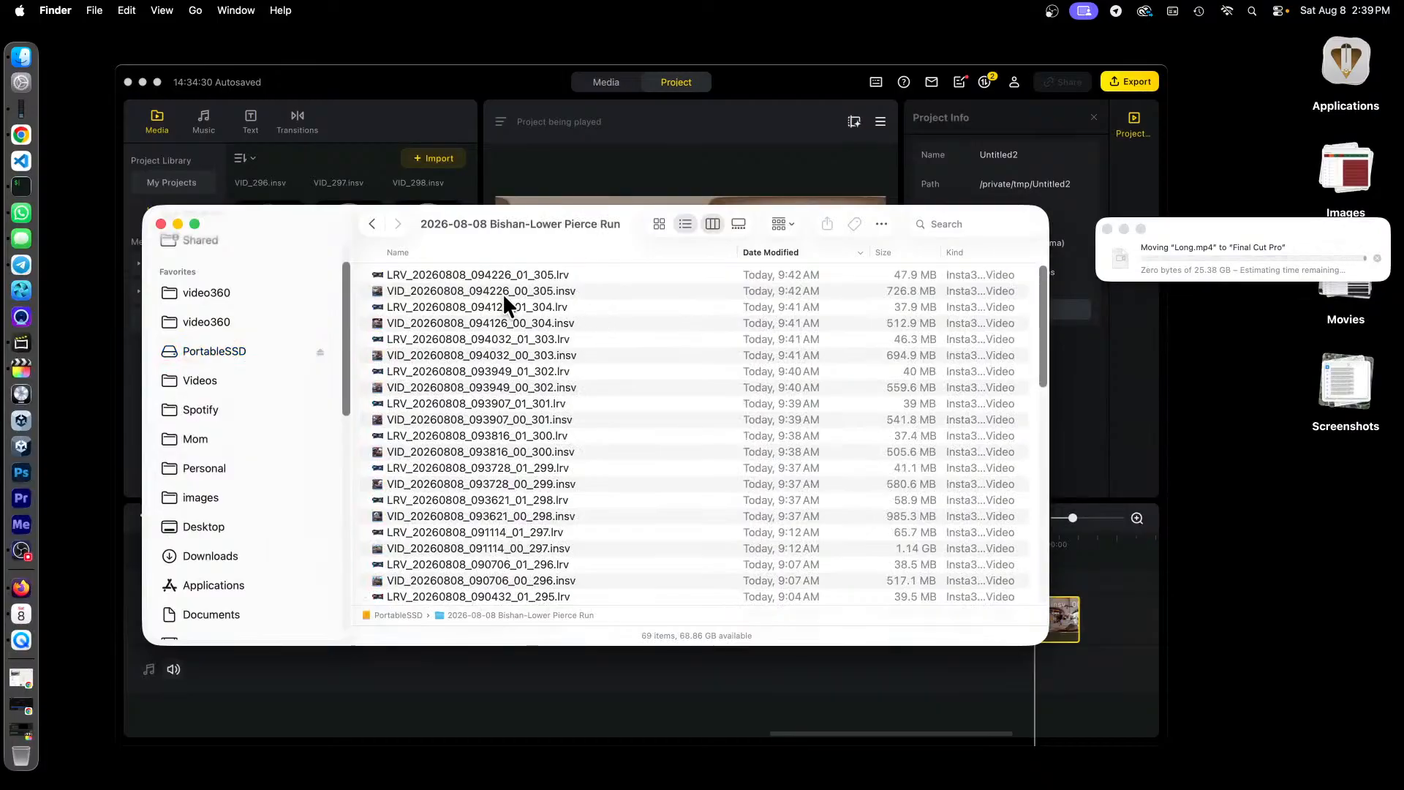
click(424, 289)
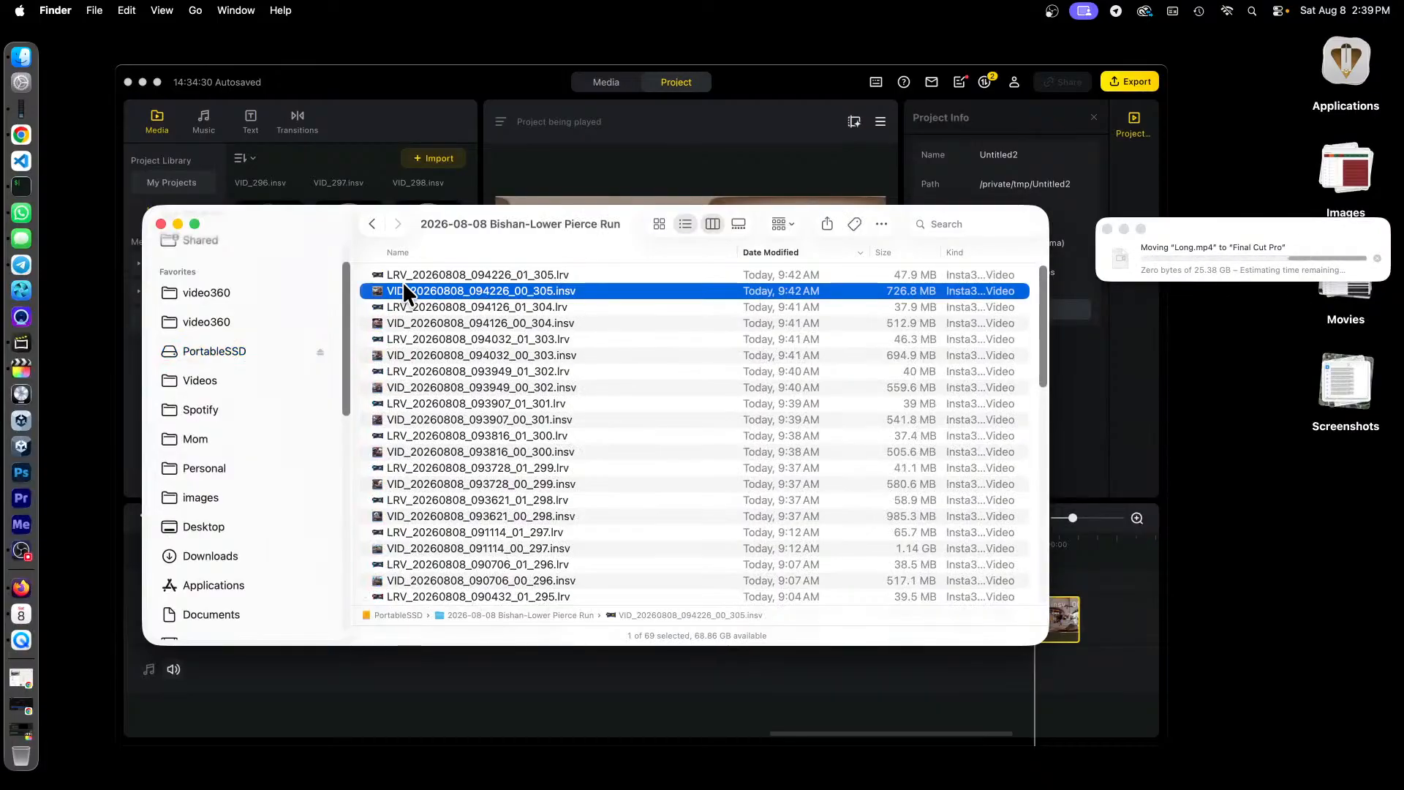